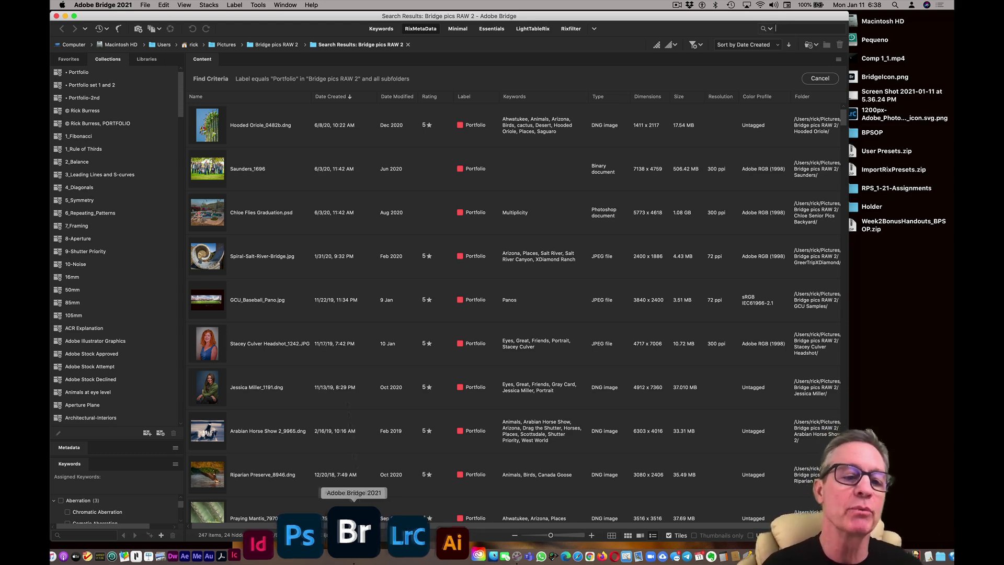
# - Select the images from Hooded Oriole_0482b.dng through GCU_Baseball_Pano.jpg and expand their metadata fields
pyautogui.click(212, 141)
pyautogui.keyDown('shift'); pyautogui.click(237, 311); pyautogui.keyUp('shift')
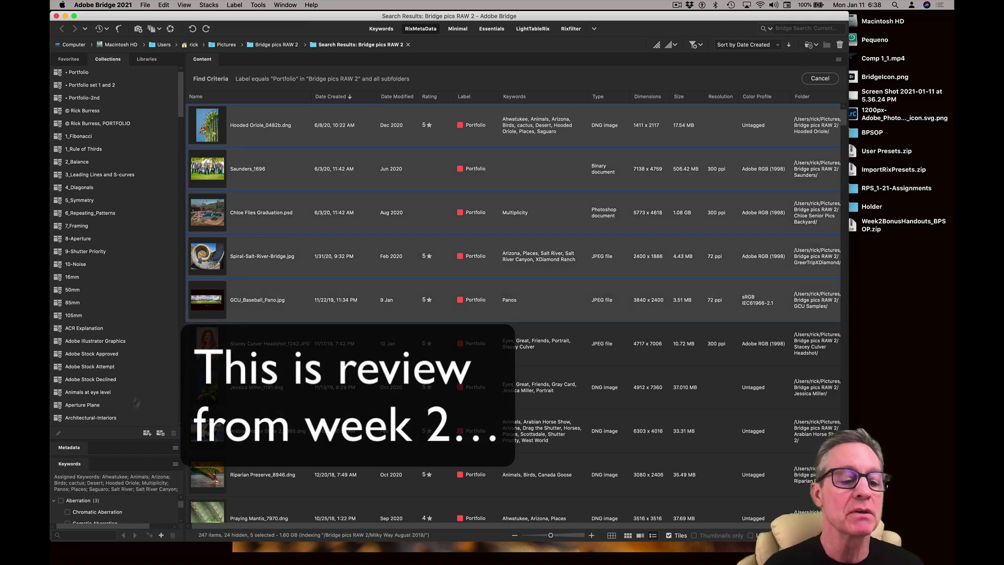
pyautogui.moveTo(120, 439); pyautogui.dragTo(121, 102)
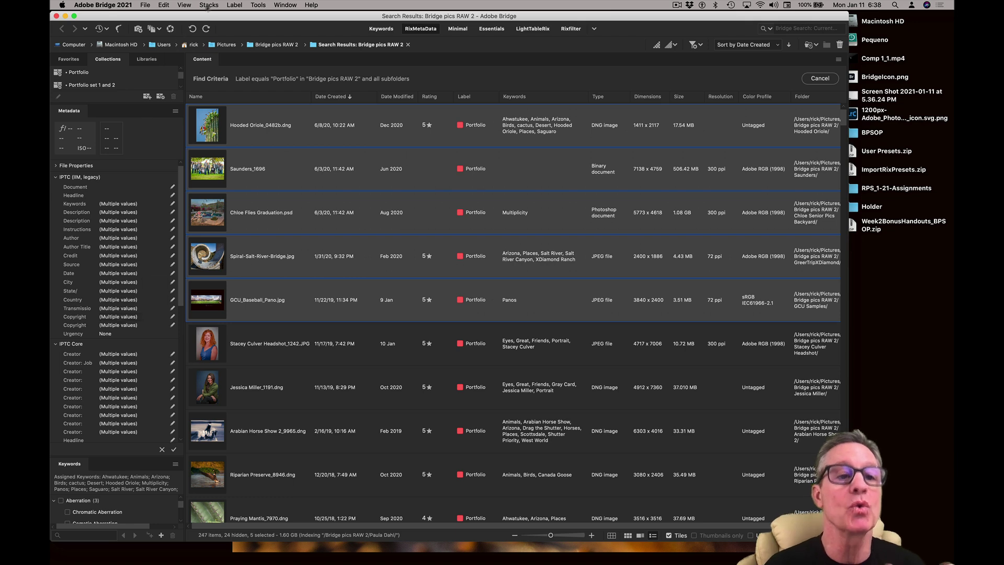
# - Look over the commands for creating, editing, appending and replacing metadata templates
pyautogui.click(253, 5)
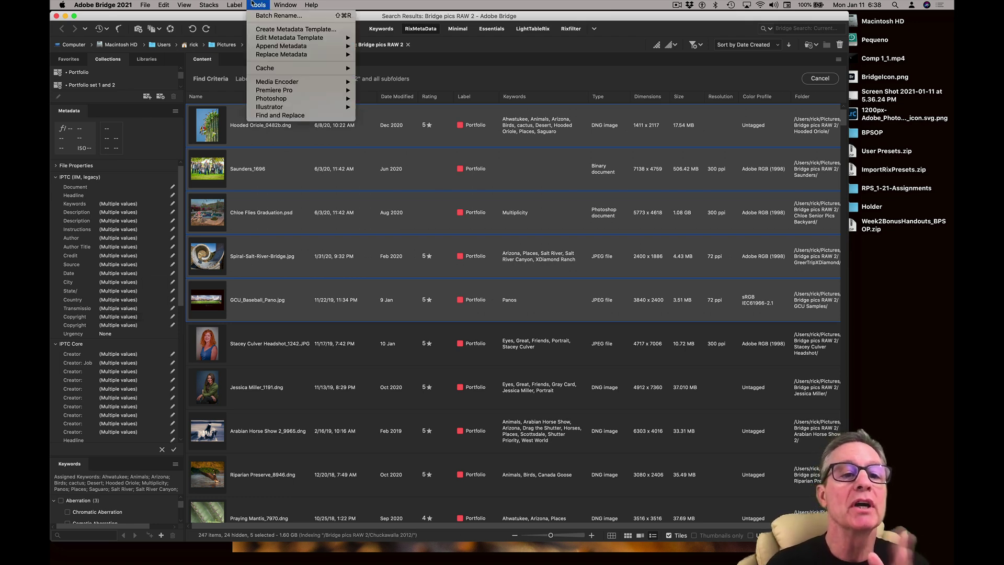
pyautogui.moveTo(260, 39)
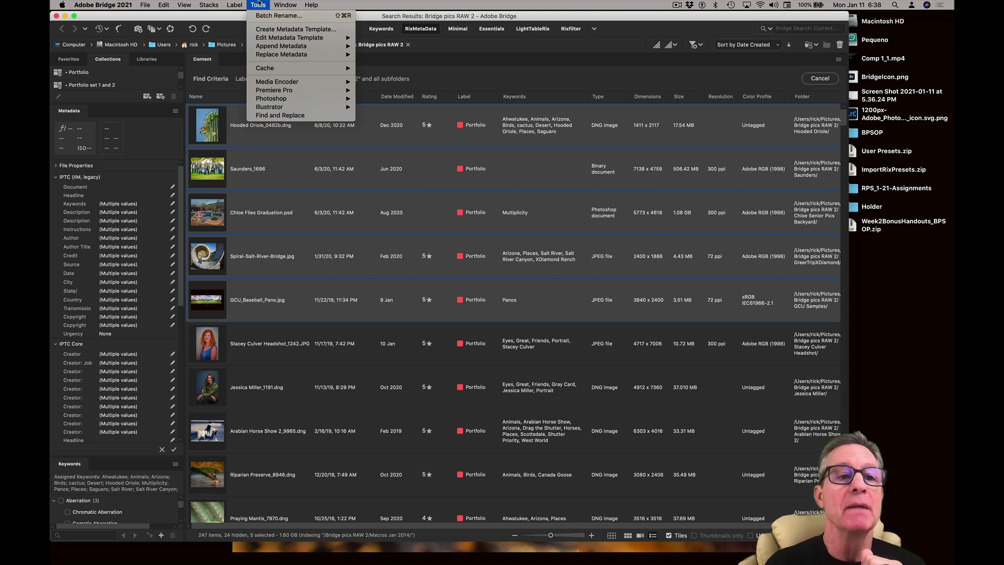
pyautogui.click(258, 3)
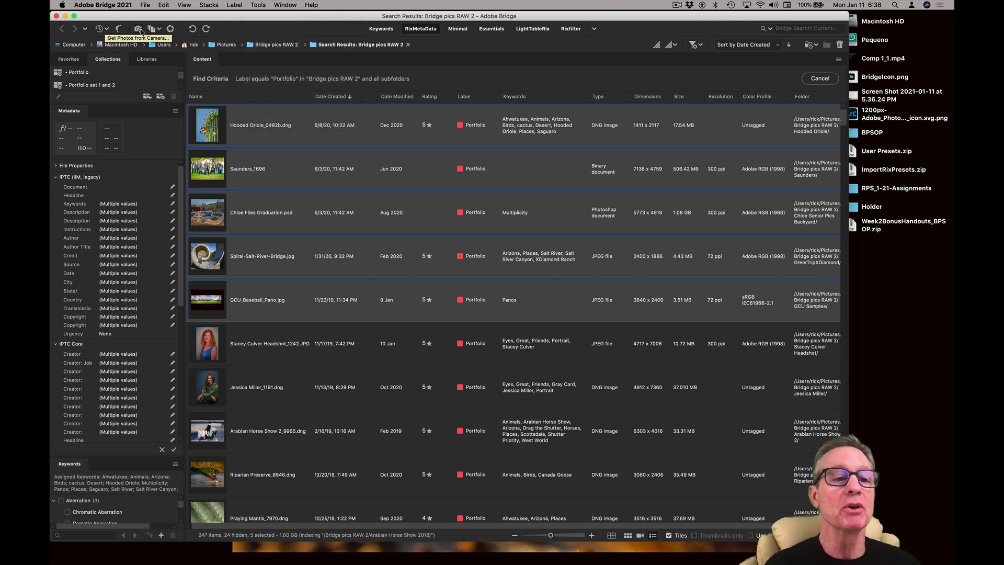
# - Review the metadata templates available when importing photos from a camera, and leave without importing anything
pyautogui.click(139, 29)
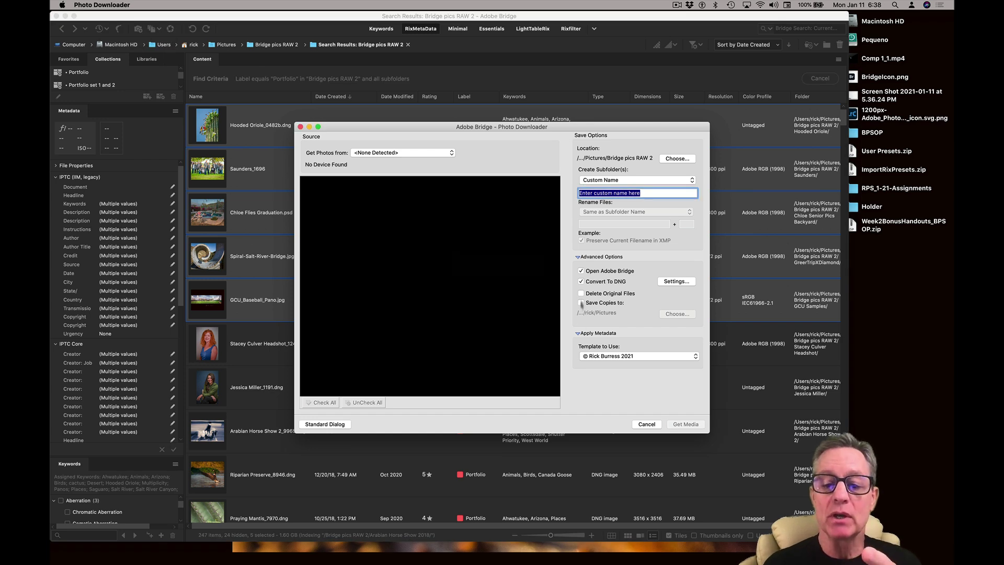
pyautogui.click(600, 356)
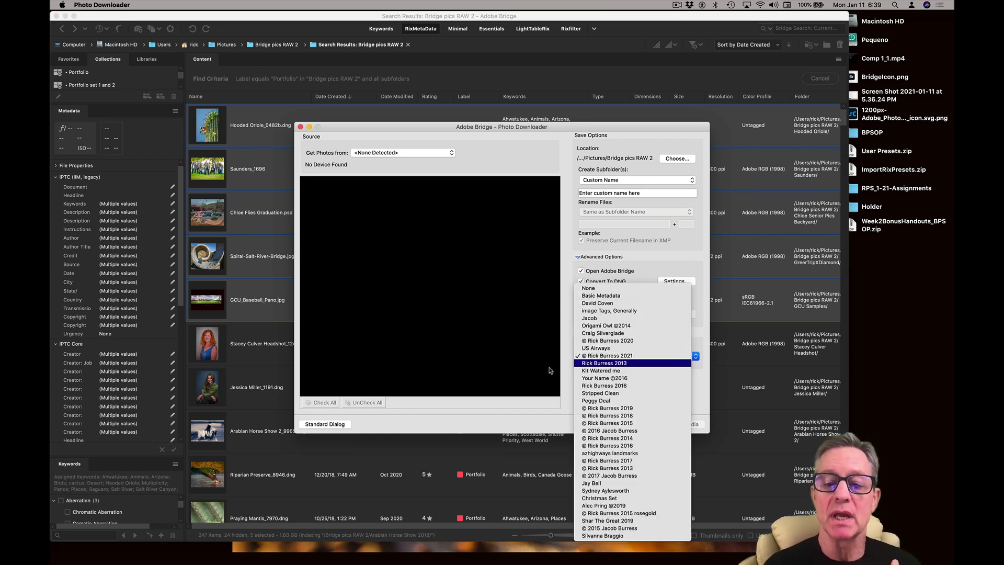
pyautogui.click(548, 370)
pyautogui.click(645, 424)
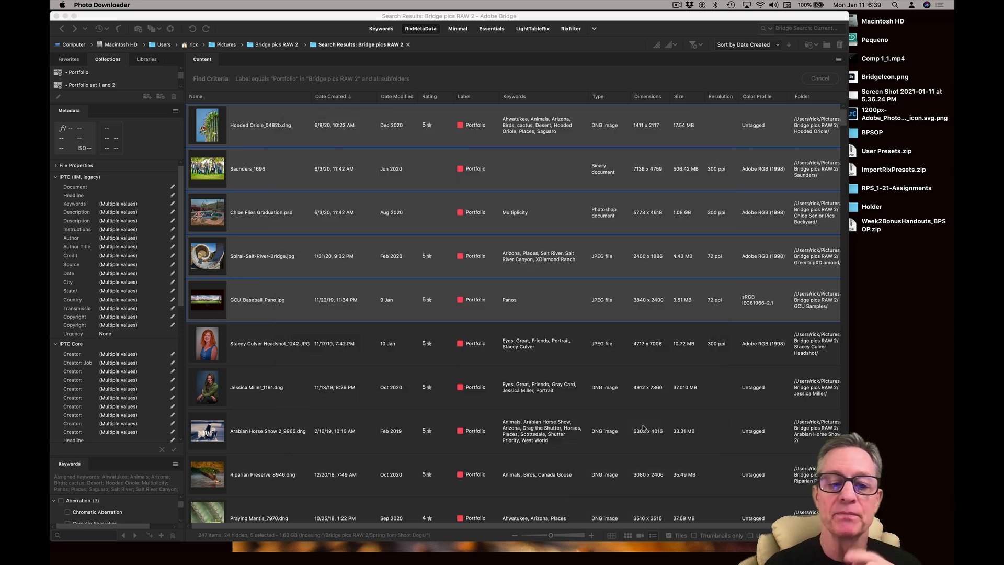
# - Select all the Portfolio search results and open their IPTC Keywords field for editing, accepting changes to only some items
pyautogui.moveTo(109, 456); pyautogui.dragTo(100, 119)
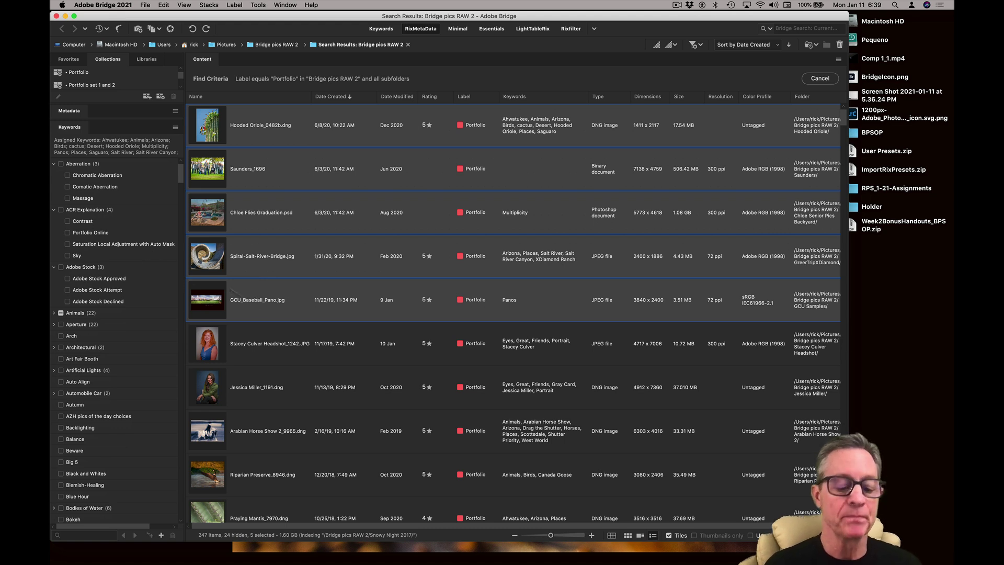
pyautogui.press('super+a')
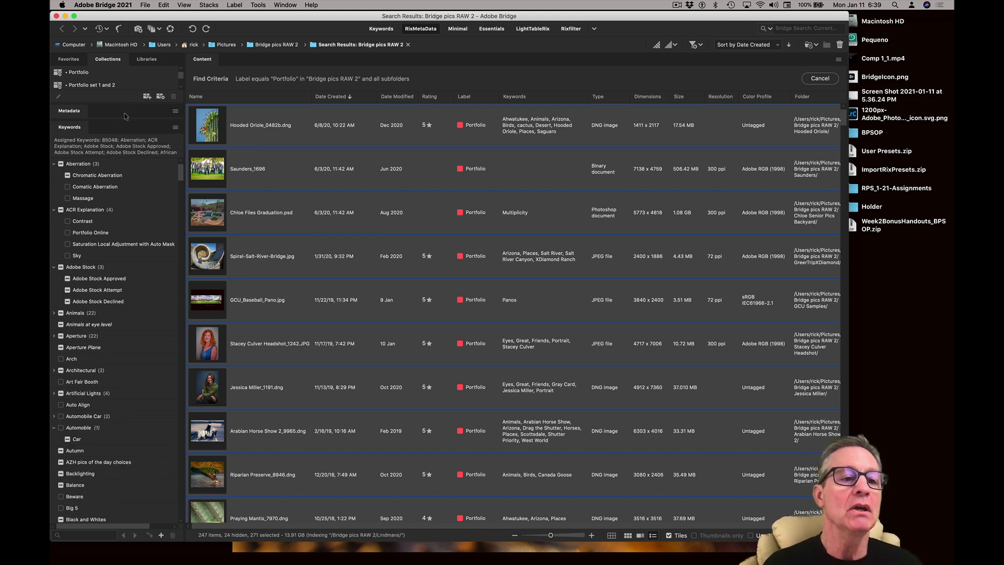
pyautogui.moveTo(127, 119); pyautogui.dragTo(135, 278)
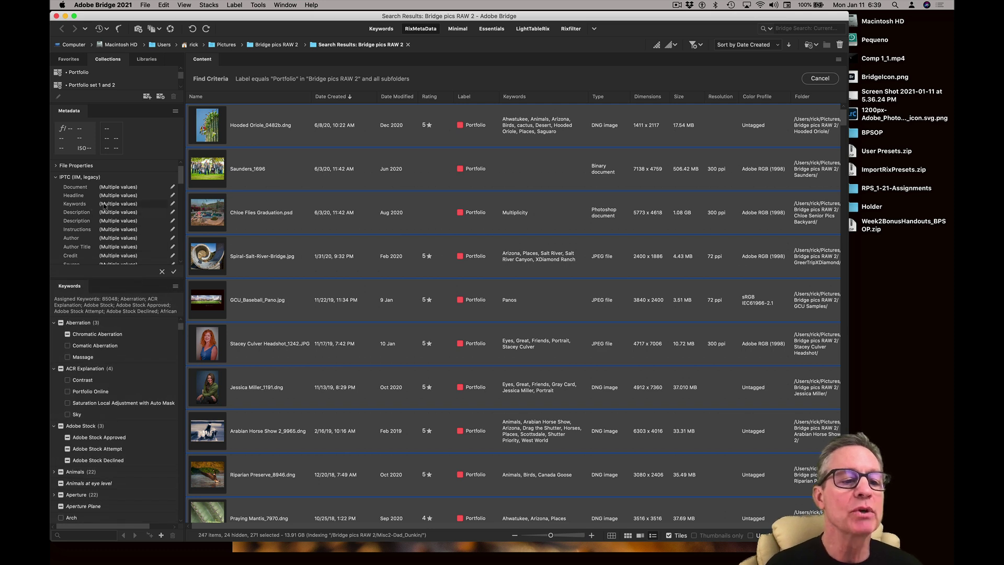
pyautogui.click(105, 206)
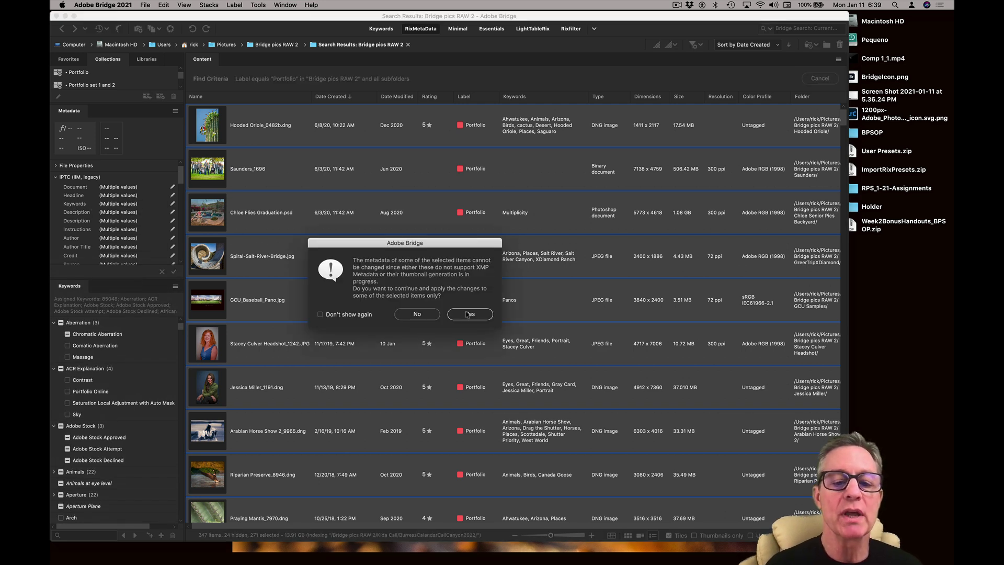
pyautogui.click(467, 315)
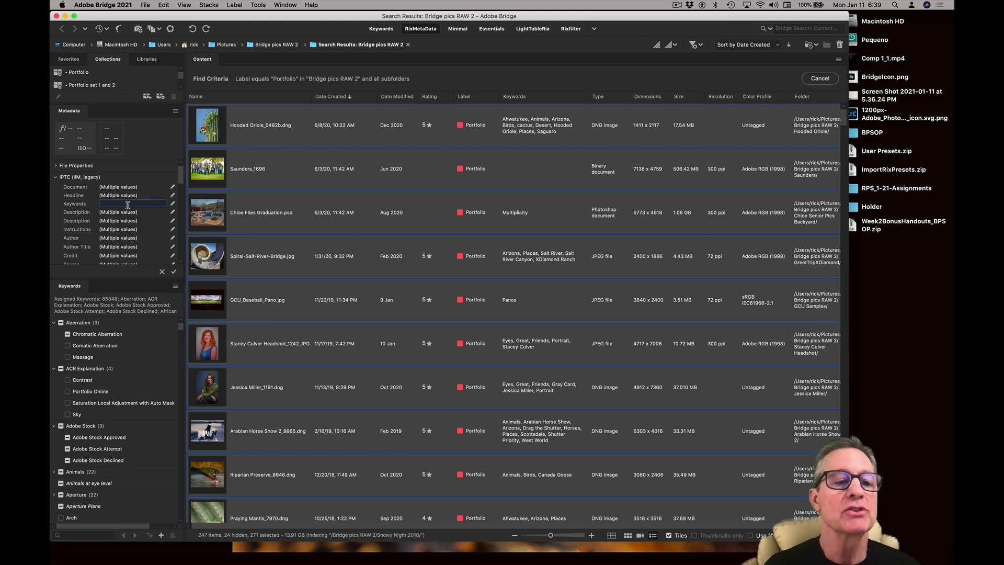
# - Sort the search results by filename and open Hummer_5006.dng in Camera Raw
pyautogui.click(286, 96)
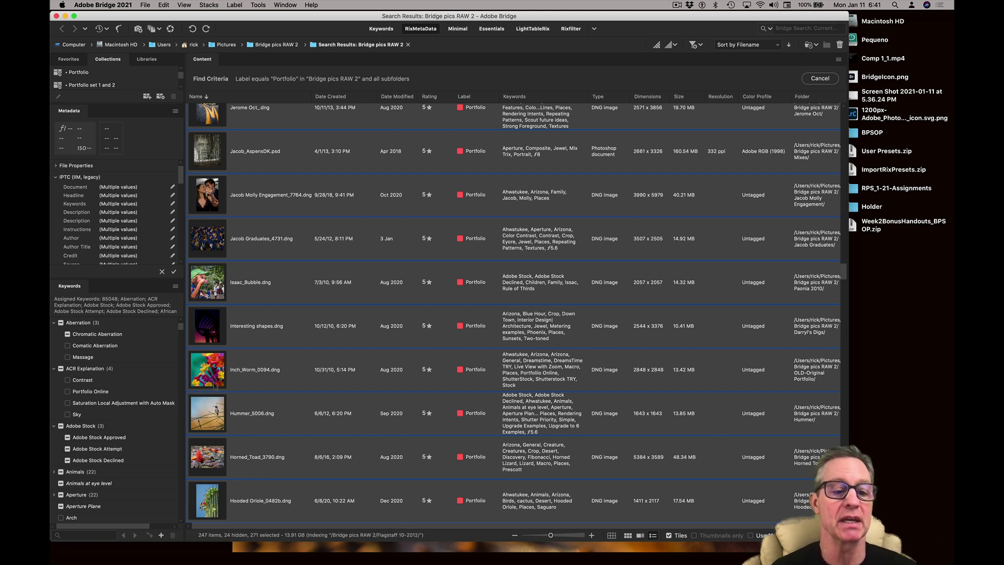
pyautogui.click(214, 408)
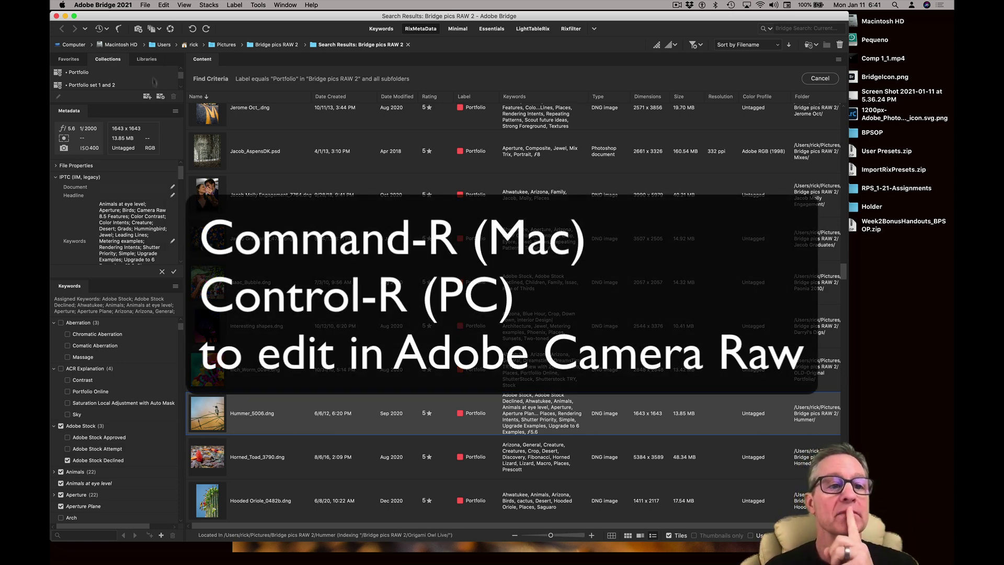
pyautogui.click(146, 5)
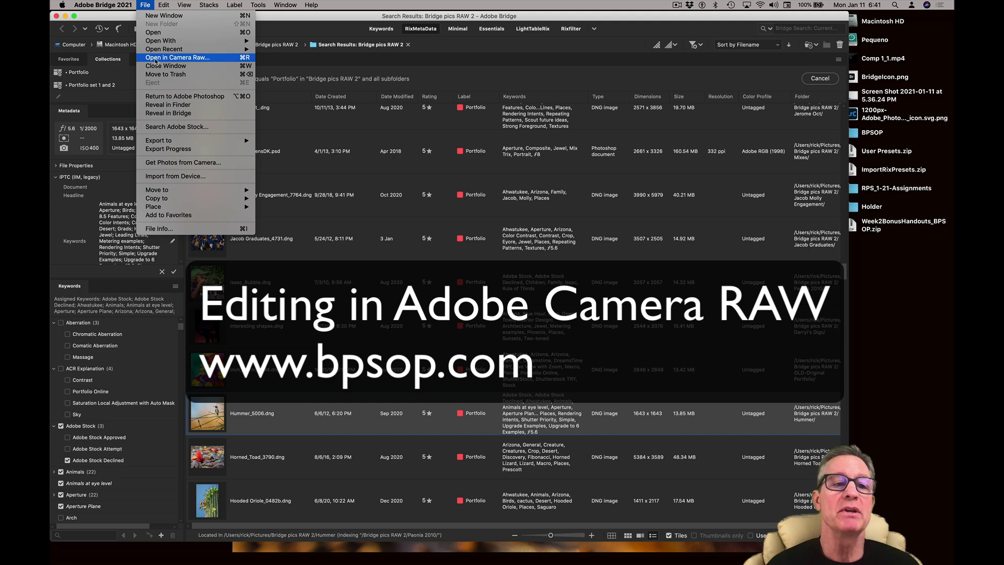
pyautogui.click(154, 58)
pyautogui.press('super+r')
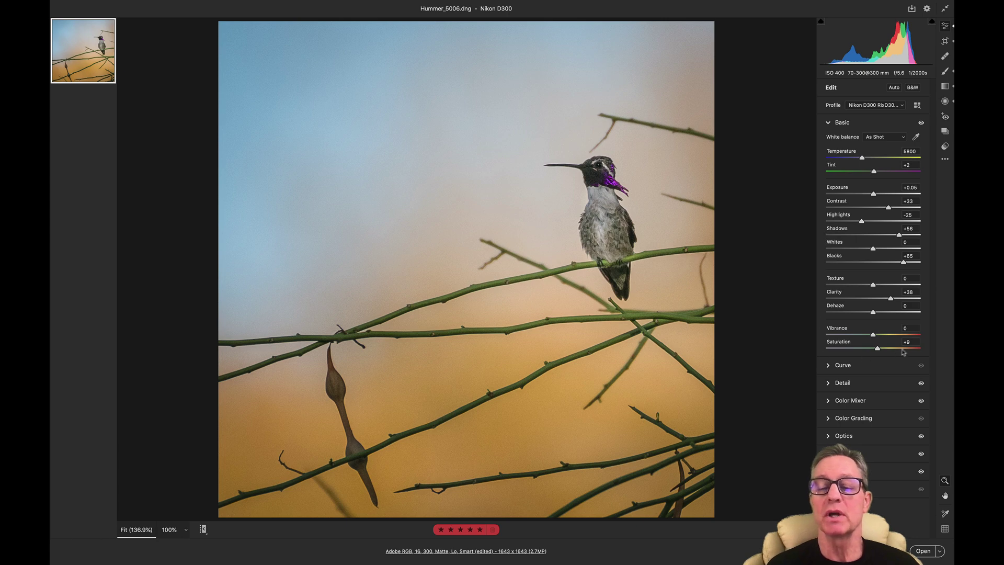
# - Collapse and re-expand the Basic adjustments to show how the section toggles
pyautogui.click(828, 123)
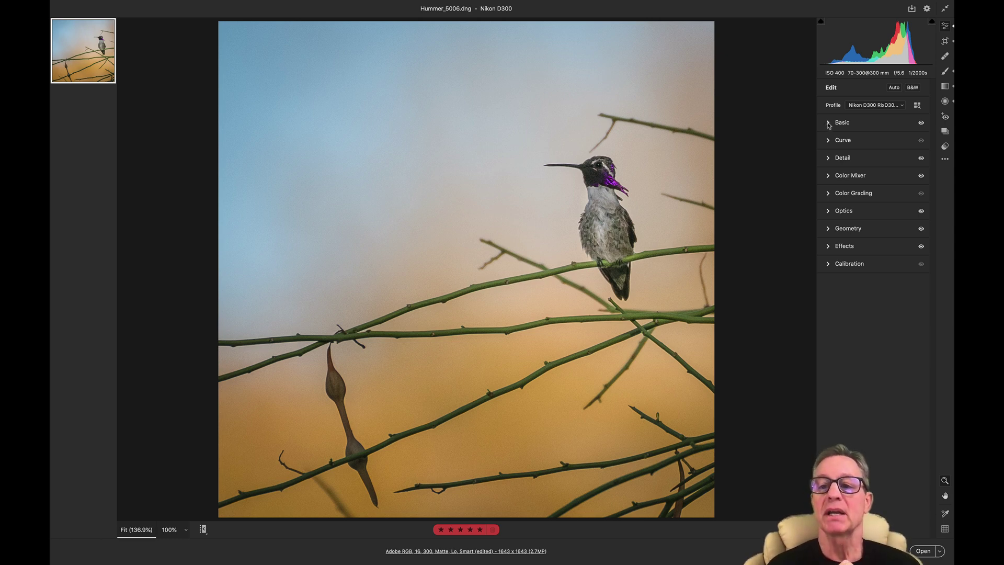
pyautogui.click(828, 124)
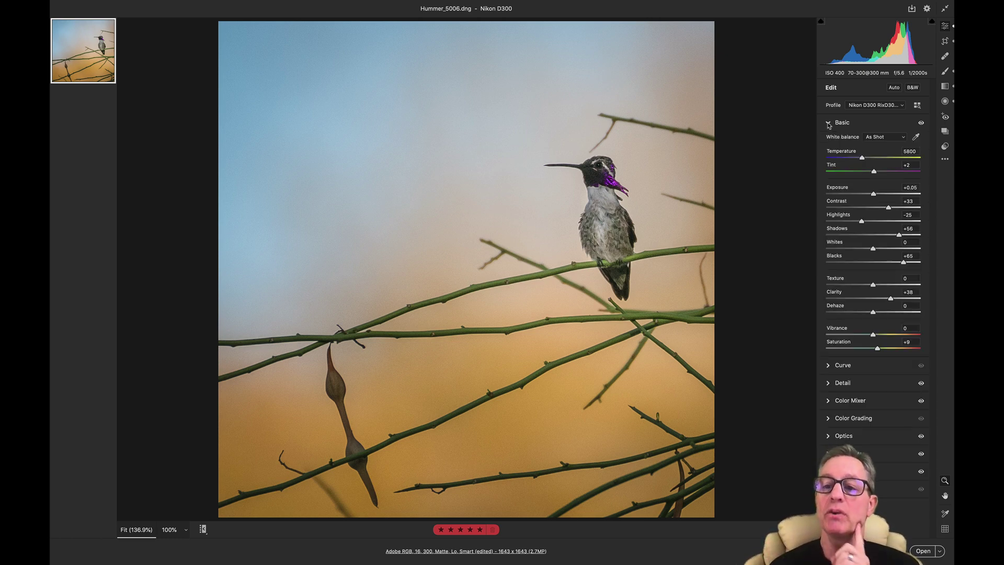
pyautogui.click(827, 124)
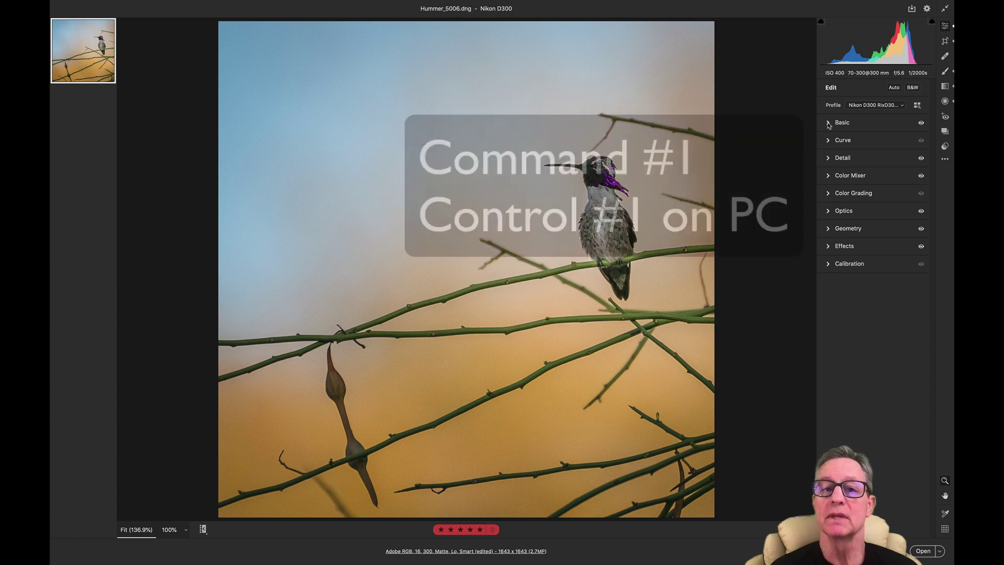
pyautogui.press('super+1')
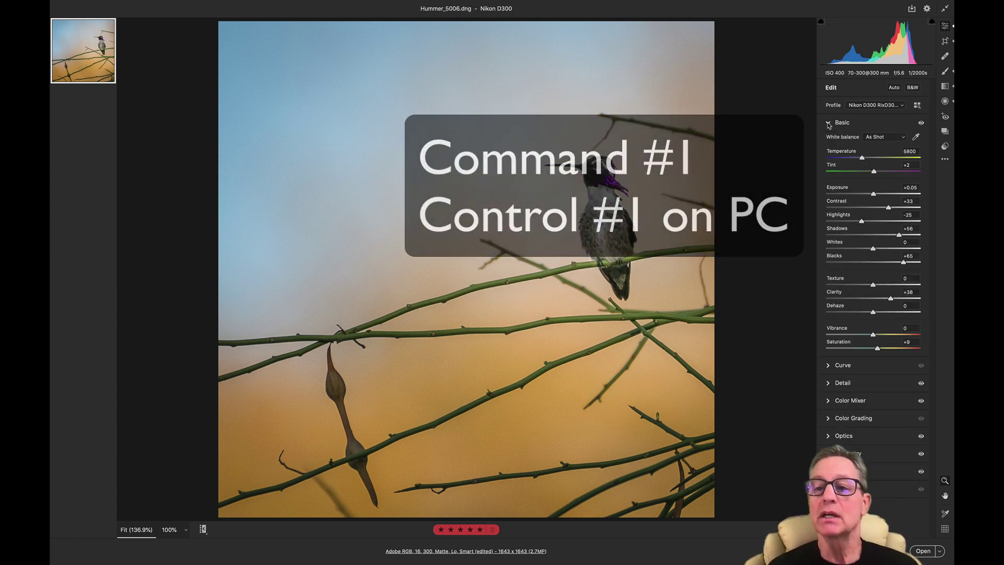
pyautogui.click(828, 124)
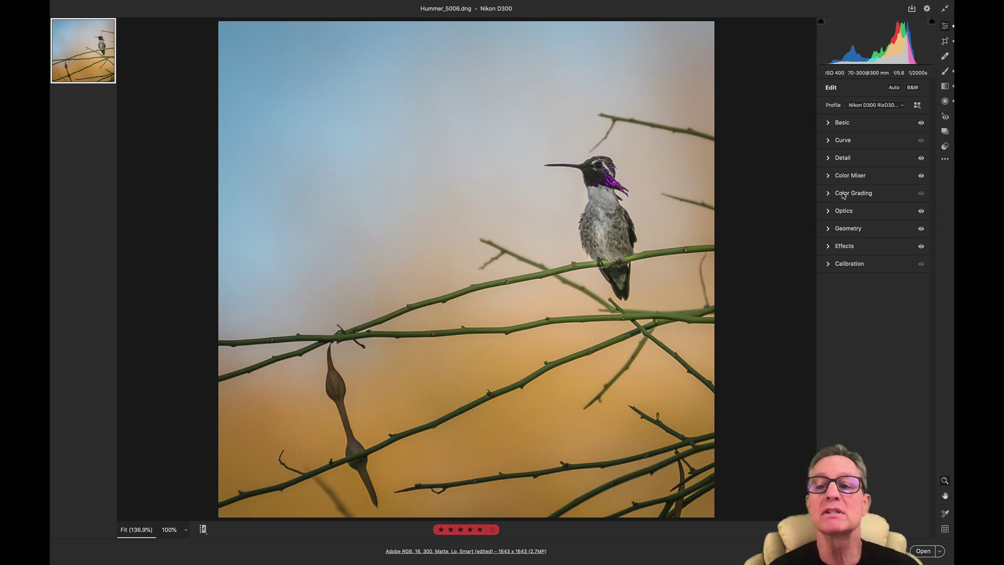
pyautogui.hotkey('ctrl', '1')
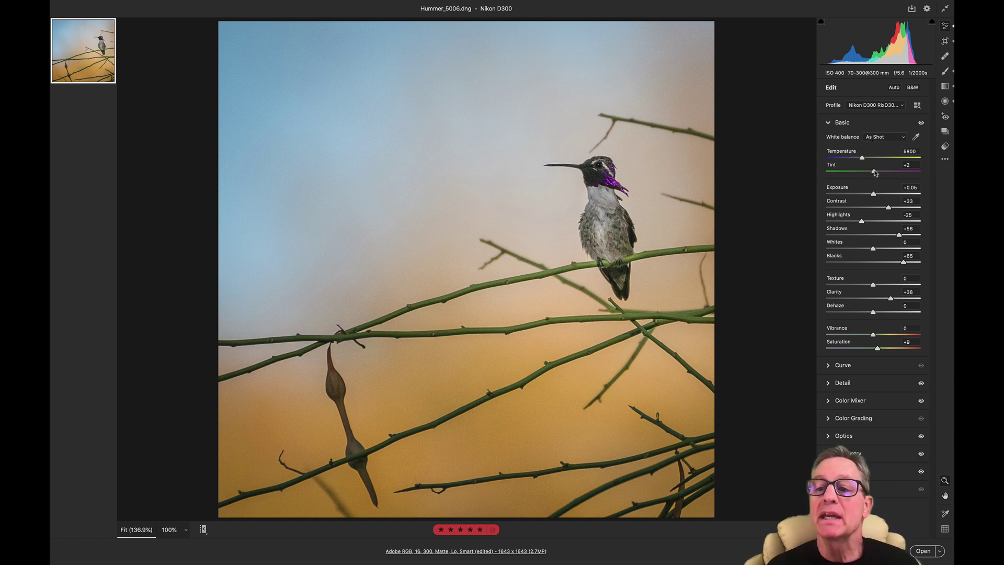
# - Set the photo's tint to +14, exposure to +0.40, contrast to +53, highlights to -10, shadows to +72 and blacks to -20
pyautogui.moveTo(874, 172)
pyautogui.mouseDown()
pyautogui.moveTo(889, 173)
pyautogui.moveTo(852, 174)
pyautogui.moveTo(881, 174)
pyautogui.mouseUp()
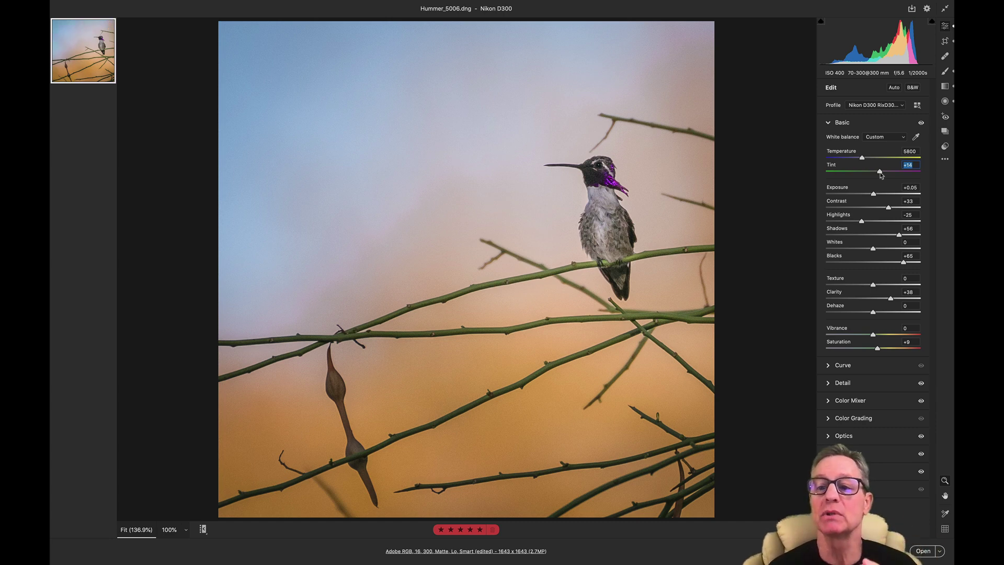
pyautogui.moveTo(873, 194); pyautogui.dragTo(869, 225)
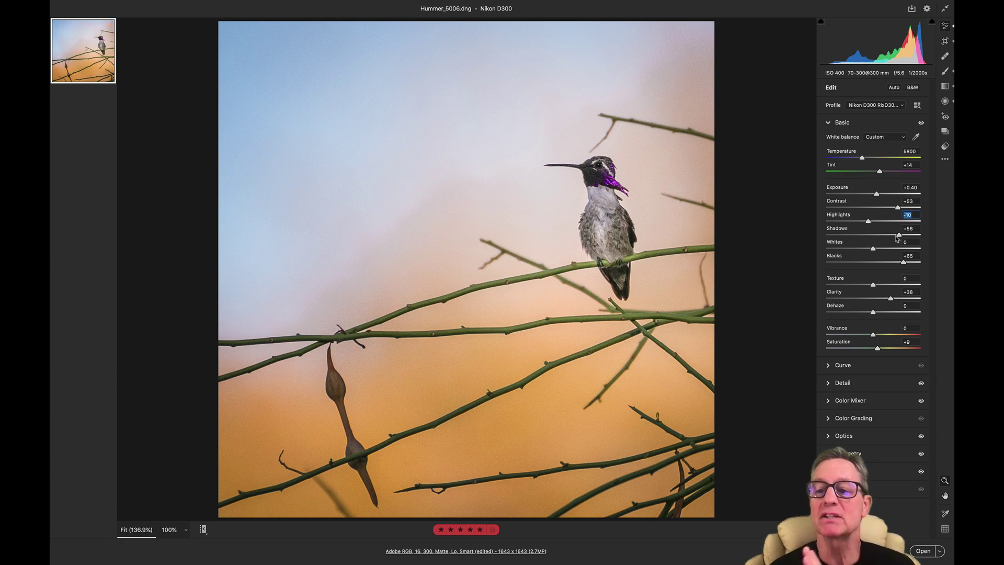
pyautogui.moveTo(899, 234); pyautogui.dragTo(864, 265)
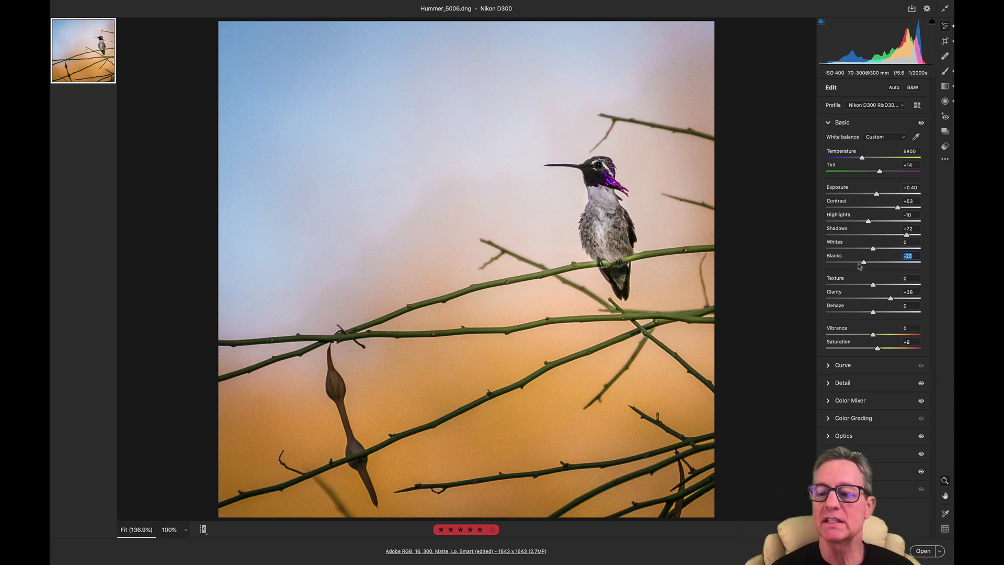
# - Lift the dark tones on the parametric curve to Darks +48
pyautogui.click(827, 364)
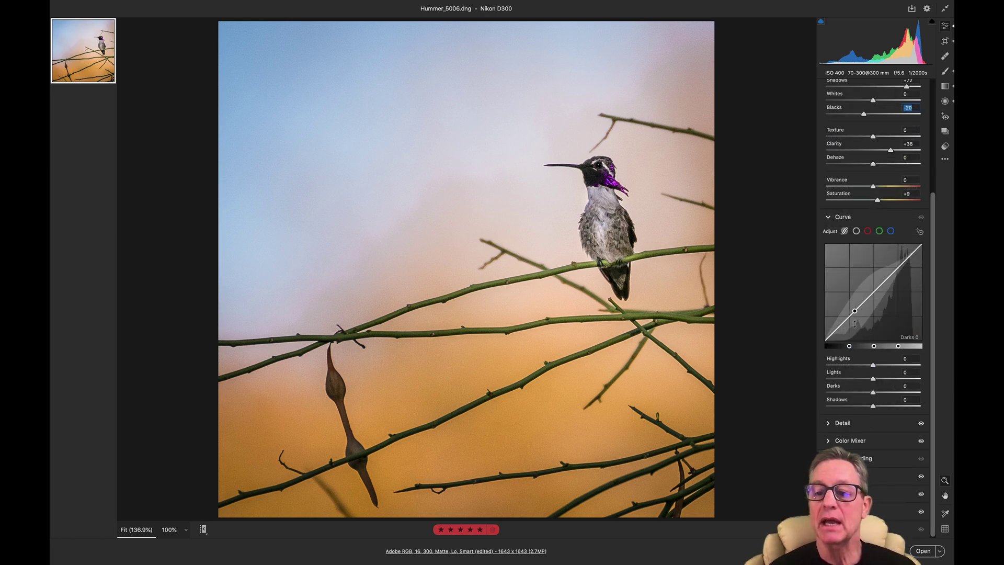
pyautogui.moveTo(863, 302); pyautogui.dragTo(855, 302)
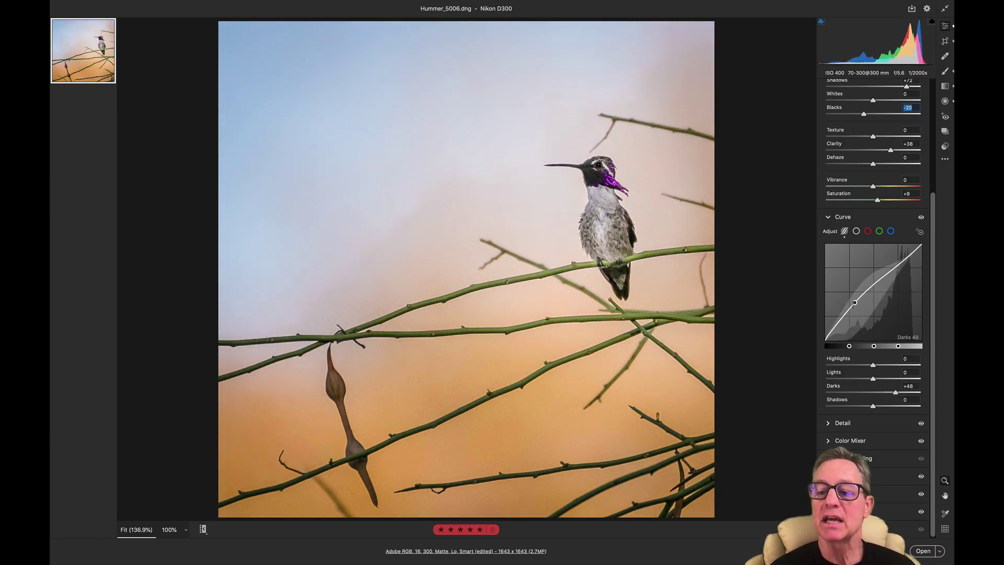
# - Sharpen the hummingbird photo with amount 150, radius 1.3 and detail 13, and collapse the Detail section
pyautogui.click(828, 424)
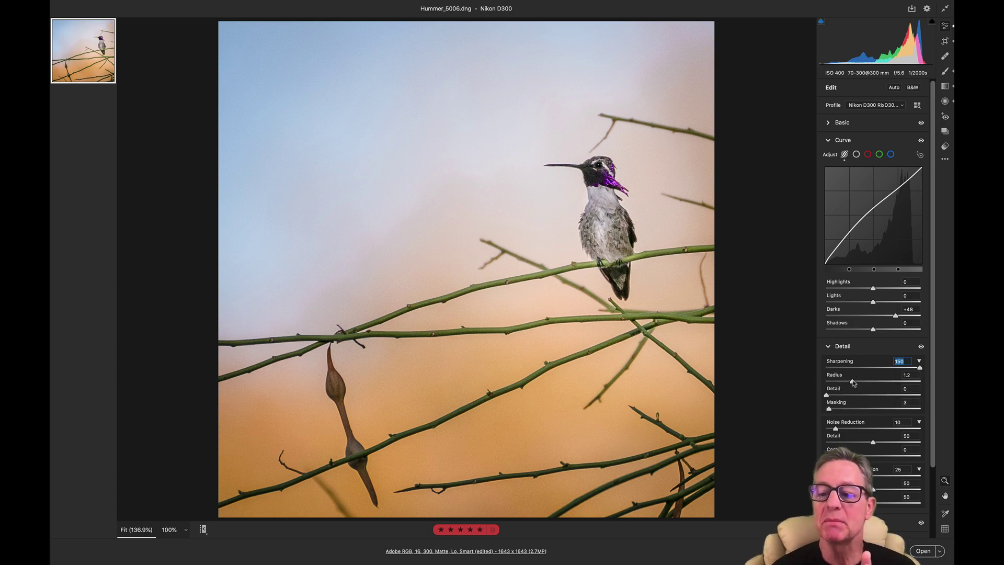
pyautogui.moveTo(852, 381)
pyautogui.mouseDown()
pyautogui.moveTo(868, 383)
pyautogui.moveTo(855, 381)
pyautogui.mouseUp()
pyautogui.click(839, 395)
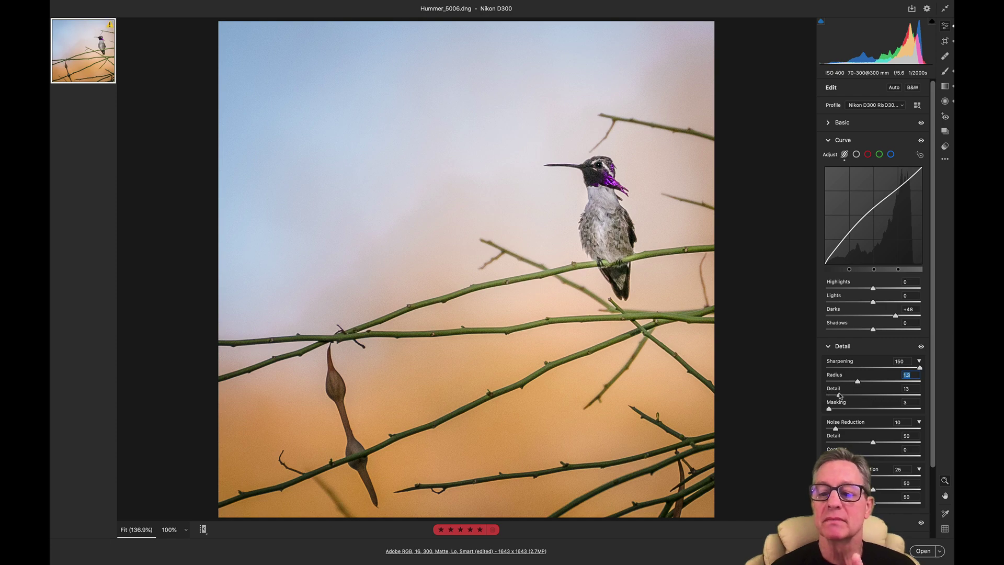
pyautogui.click(829, 349)
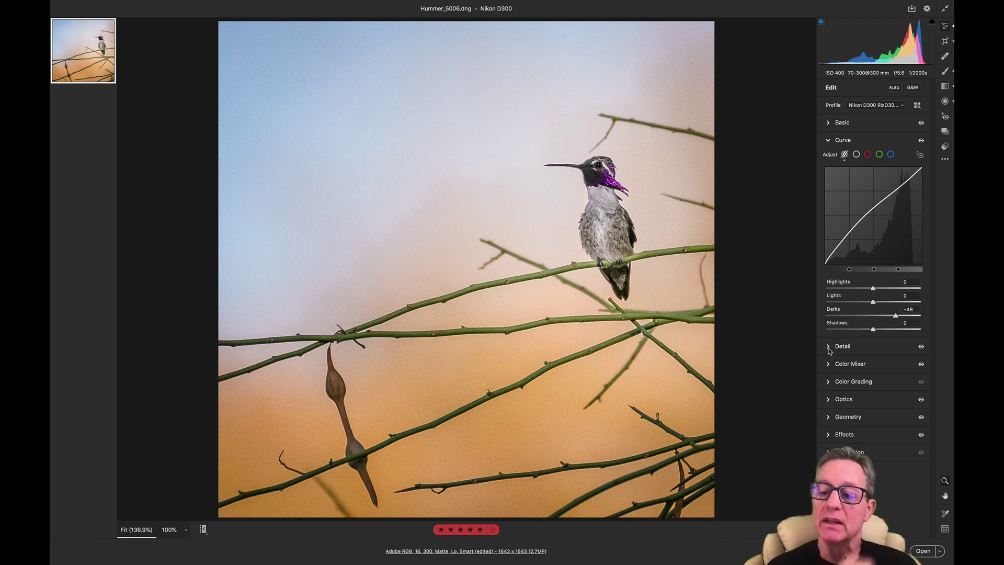
# - Examine the Color Mixer's HSL hue sliders and the Color Grading wheels for midtones, shadows and highlights
pyautogui.click(828, 364)
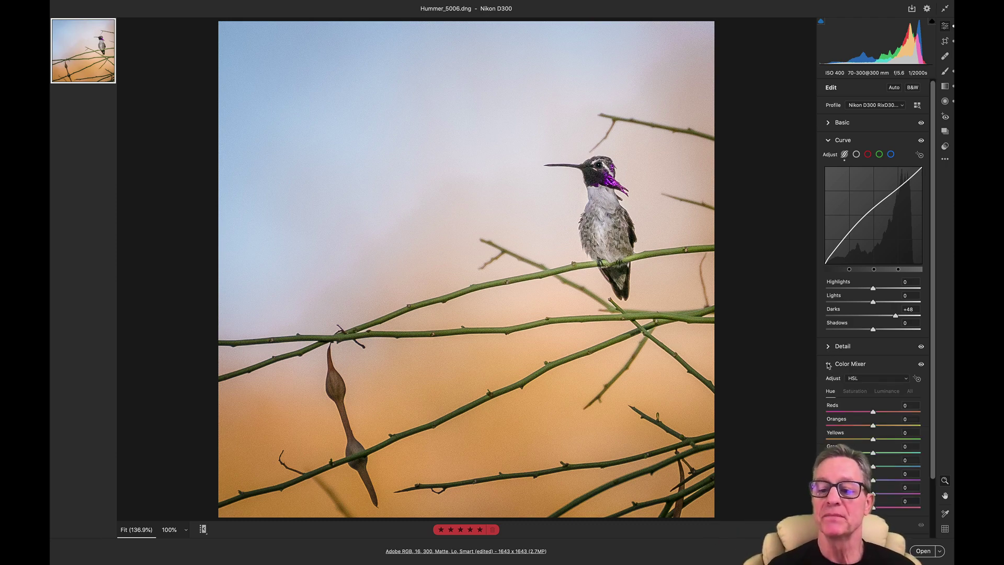
pyautogui.scroll(-3, 868, 407)
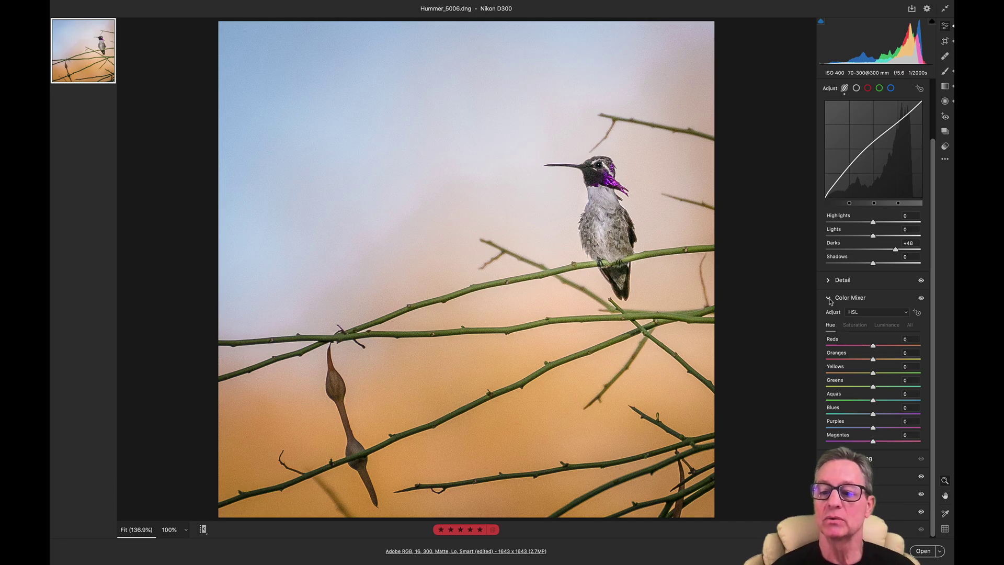
pyautogui.scroll(3, 831, 301)
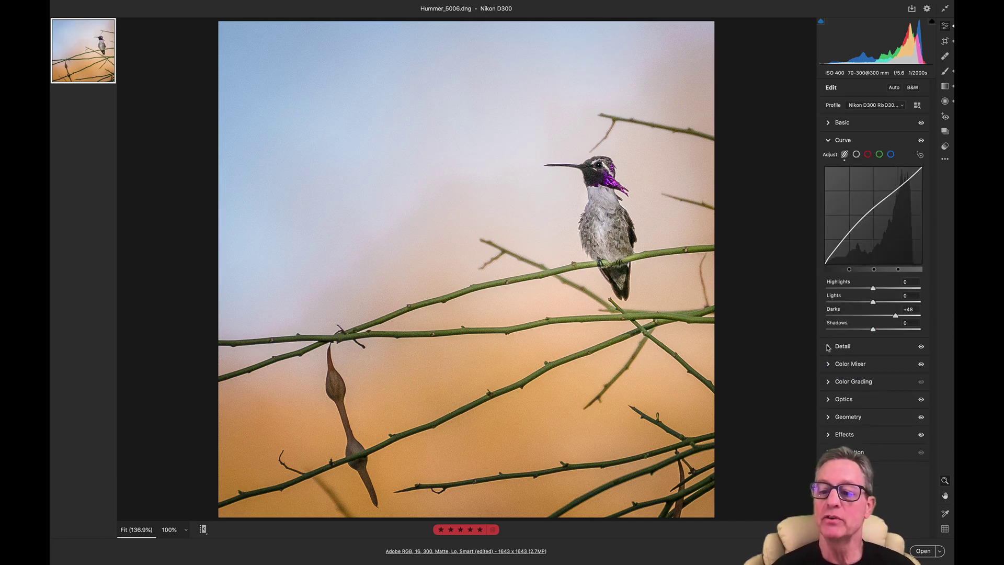
pyautogui.click(826, 381)
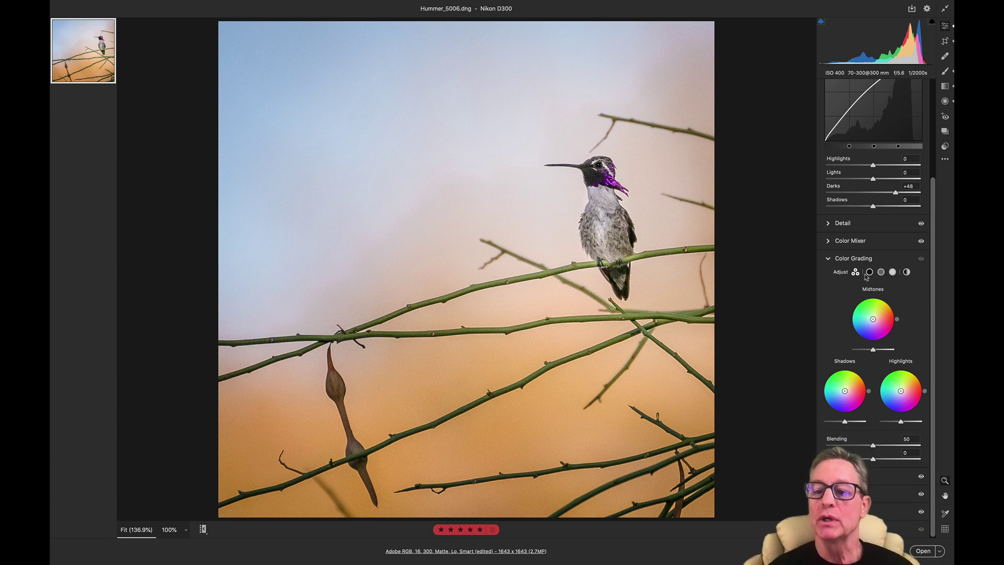
# - Apply a global colour grade with hue 70 and saturation 3, raise its luminance slightly, and collapse the Color Grading section
pyautogui.click(906, 272)
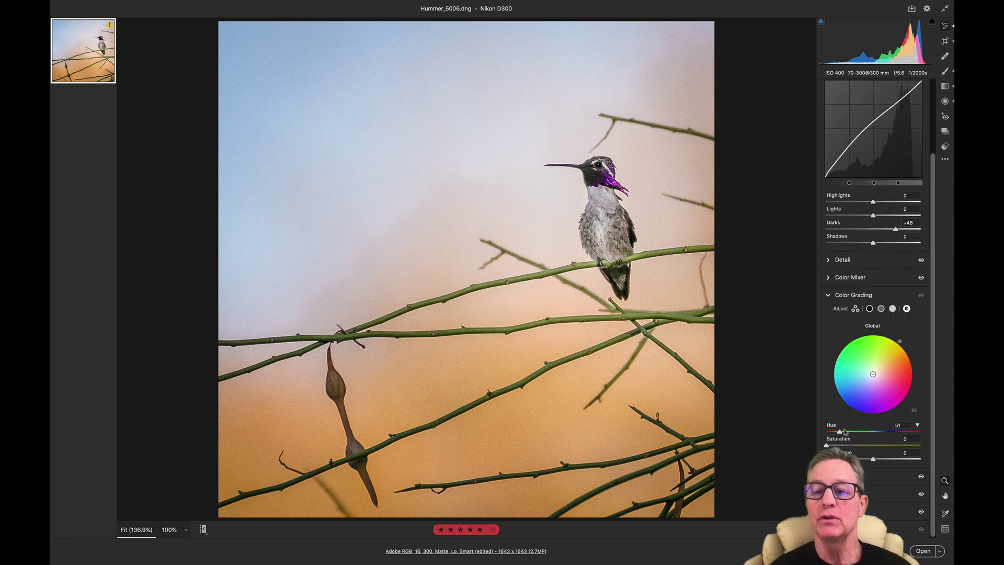
pyautogui.moveTo(870, 428); pyautogui.dragTo(874, 462)
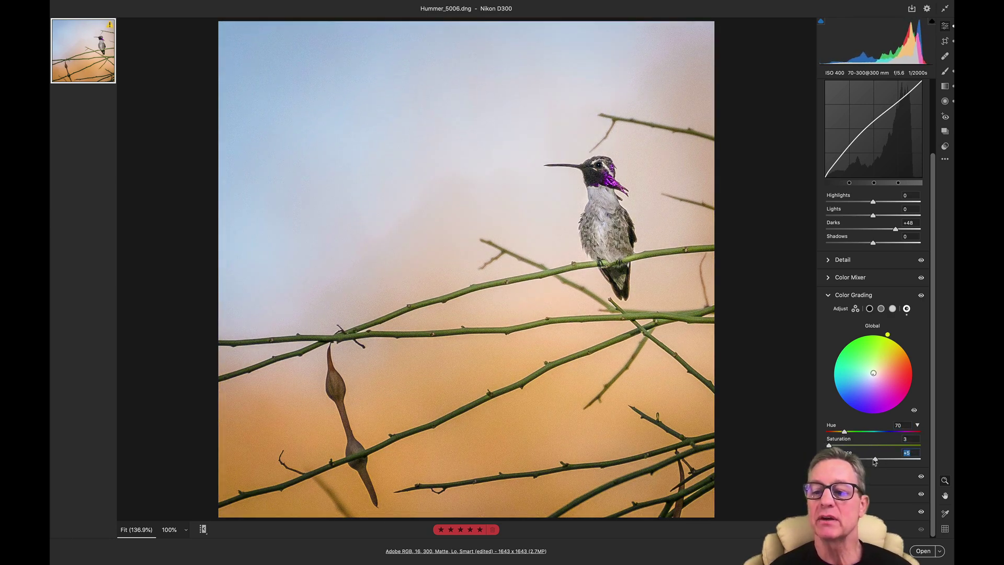
pyautogui.click(870, 309)
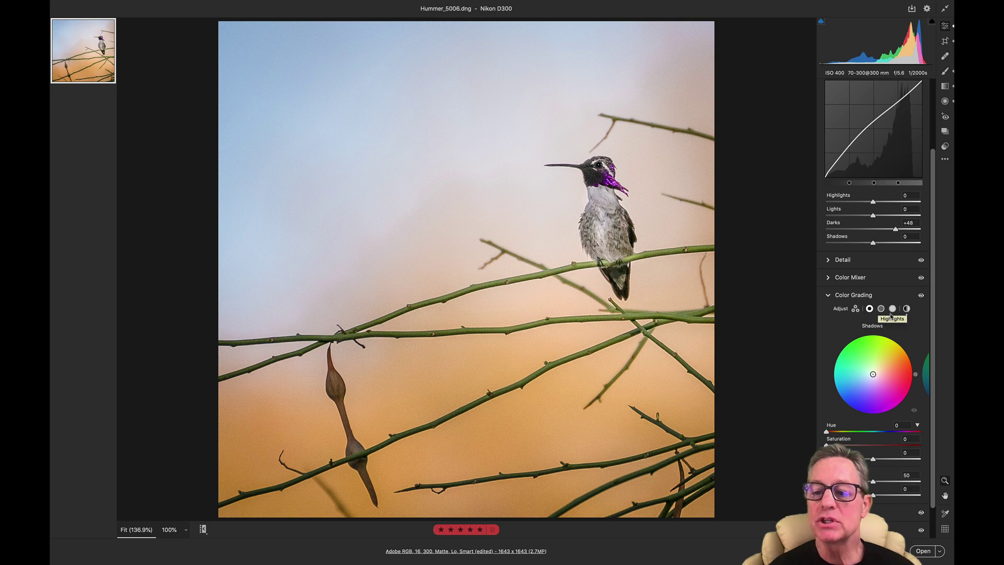
pyautogui.click(828, 296)
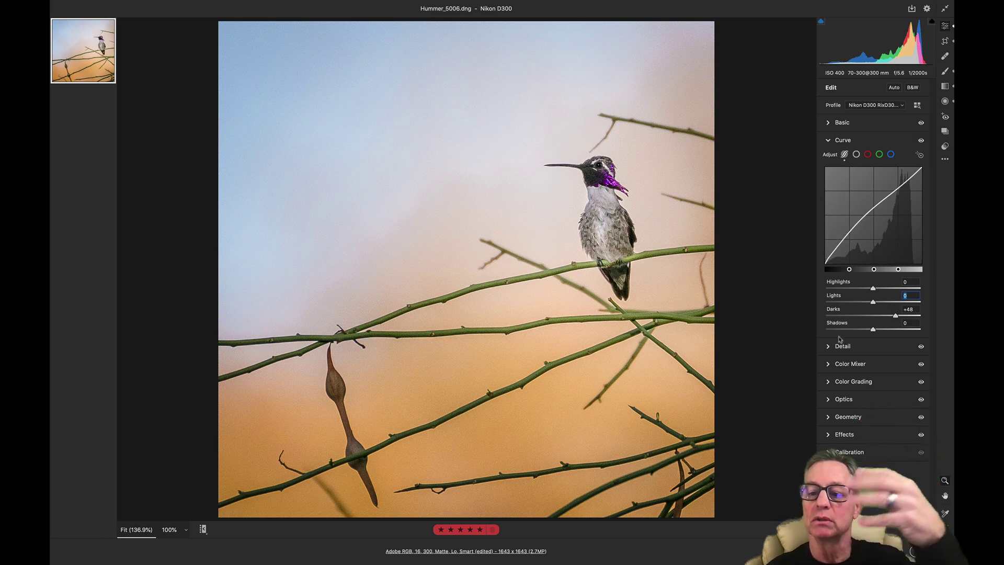
# - Examine the manual Optics, Geometry, Effects and Calibration settings of the hummingbird photo
pyautogui.click(828, 399)
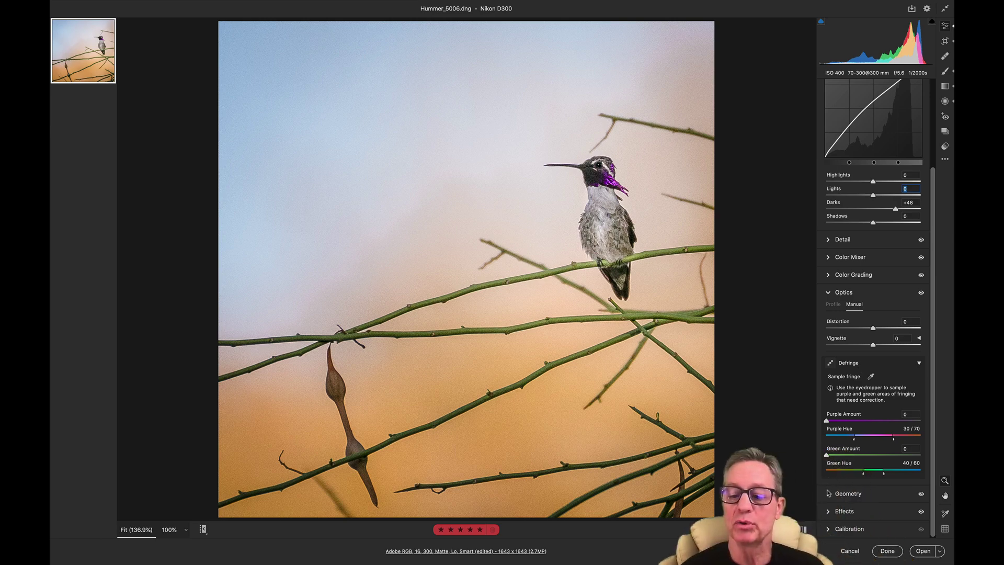
pyautogui.click(827, 494)
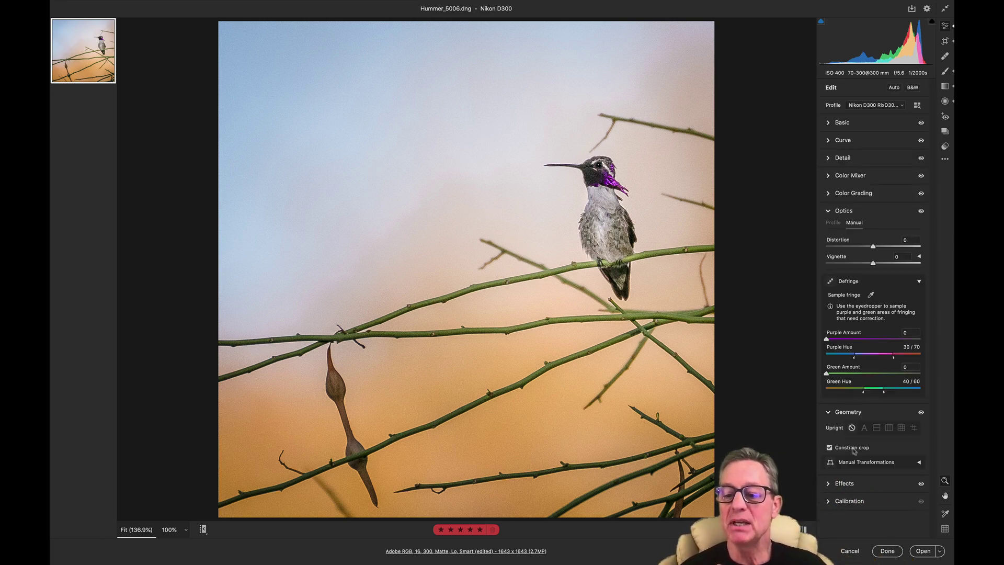
pyautogui.click(840, 482)
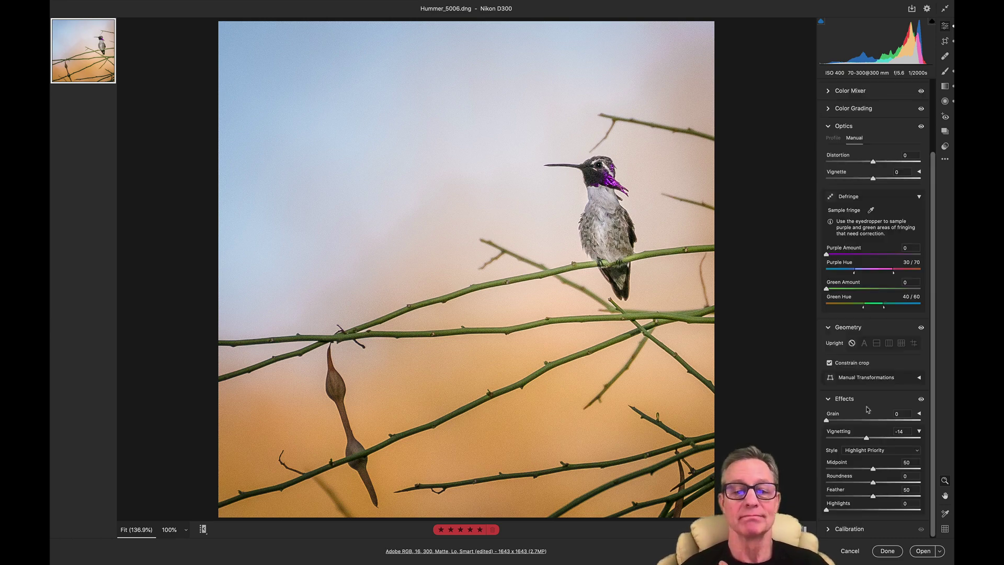
pyautogui.click(831, 400)
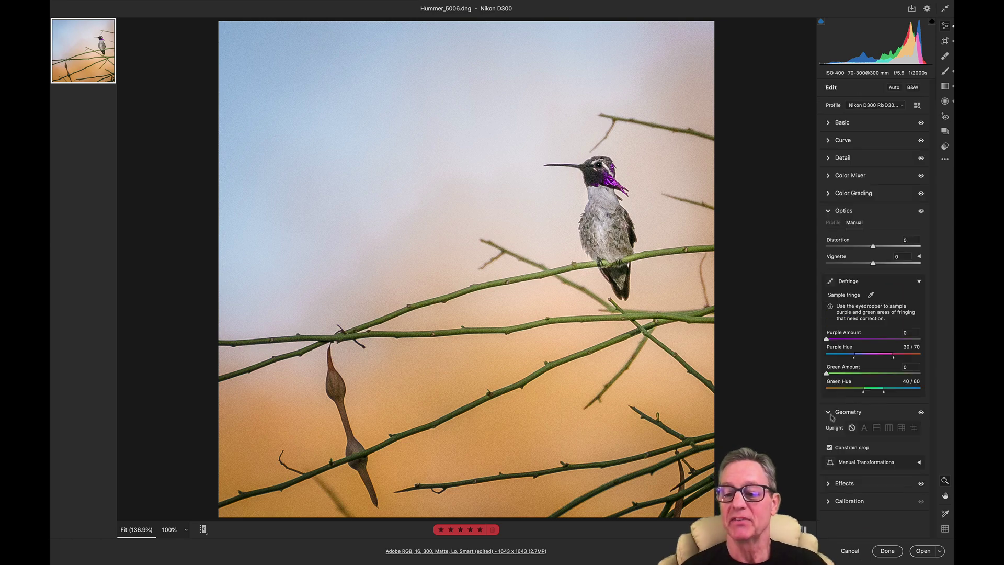
pyautogui.click(831, 501)
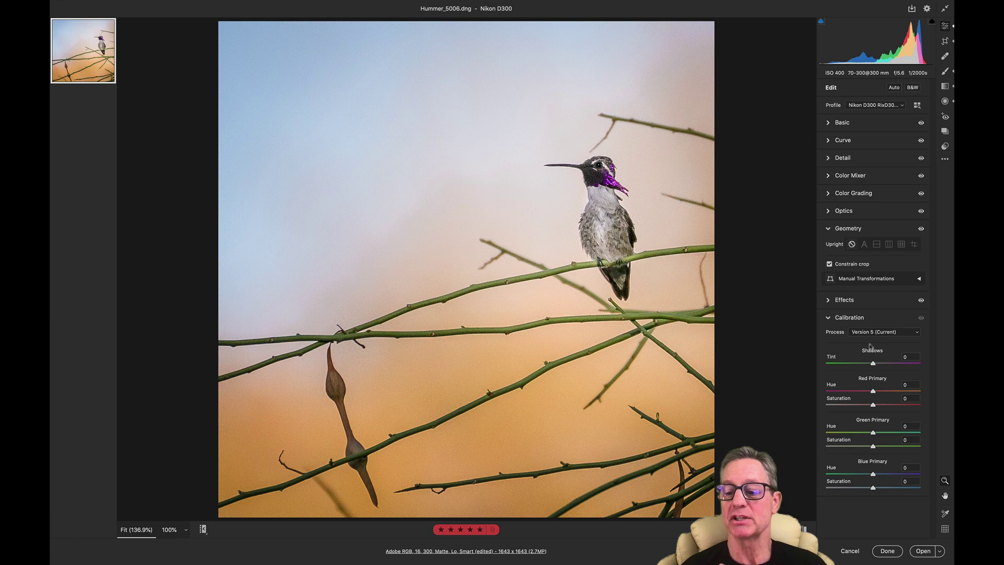
pyautogui.click(828, 318)
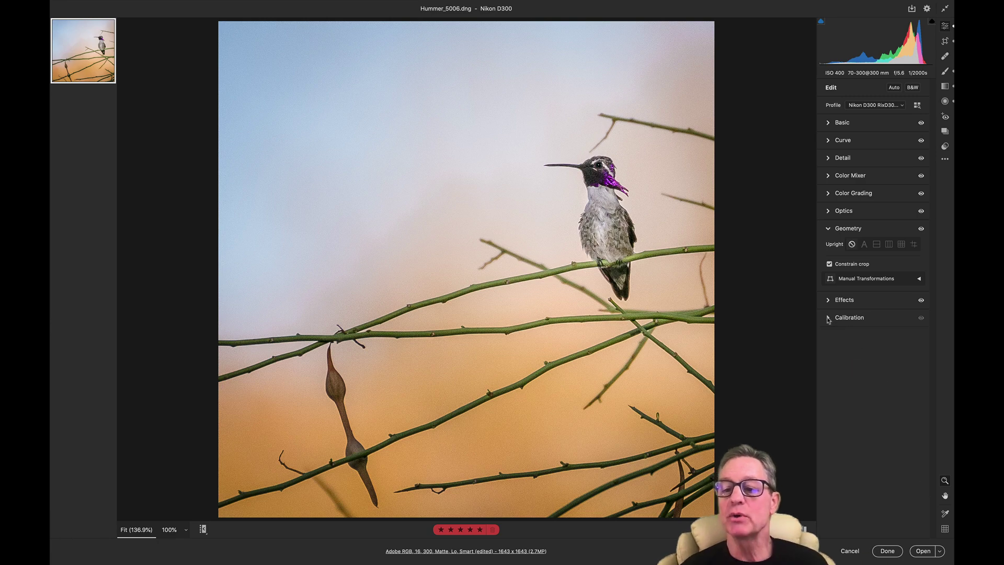
# - Compare the photo with and without lens profile corrections and chromatic aberration removal, leaving both enabled
pyautogui.click(832, 211)
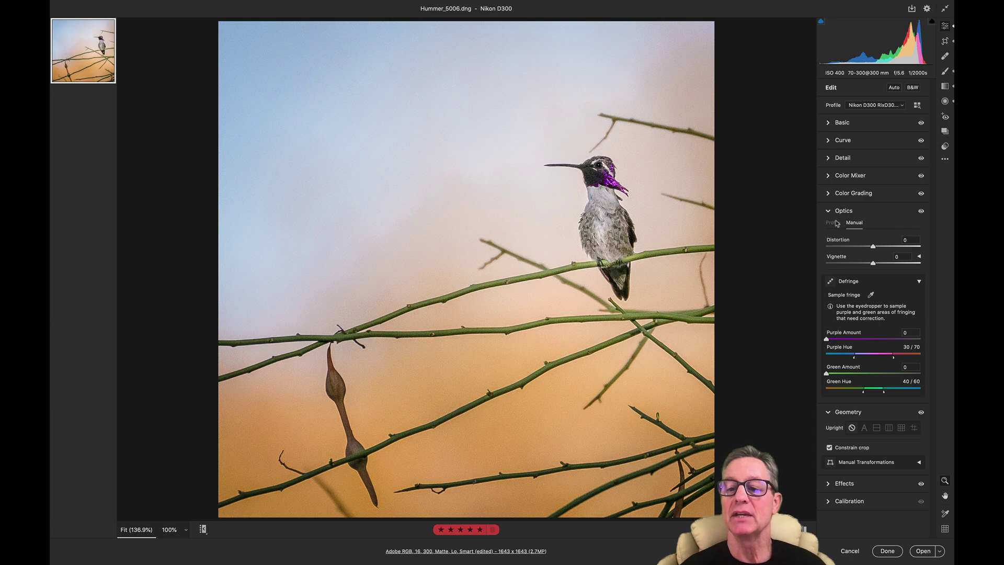
pyautogui.click(835, 223)
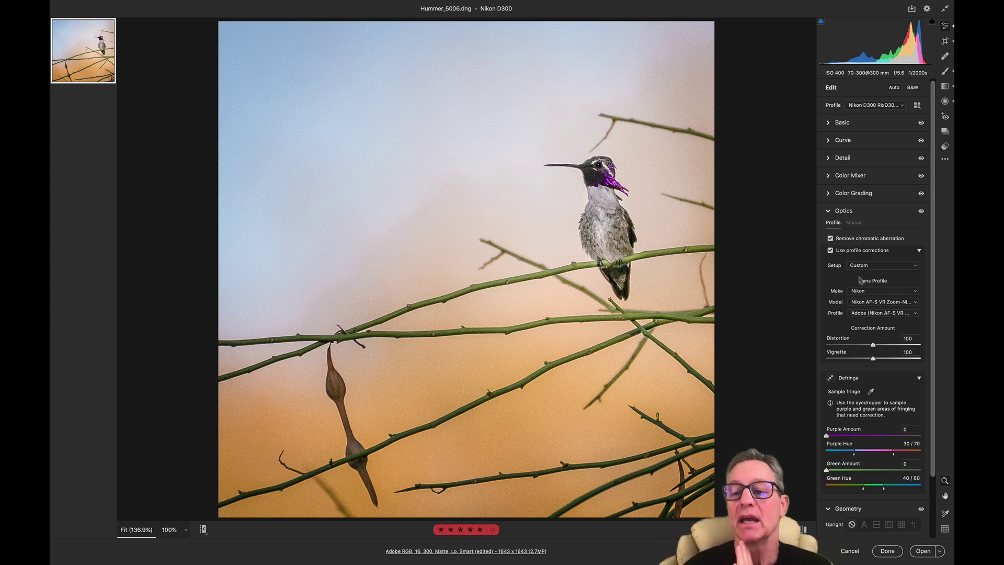
pyautogui.click(831, 252)
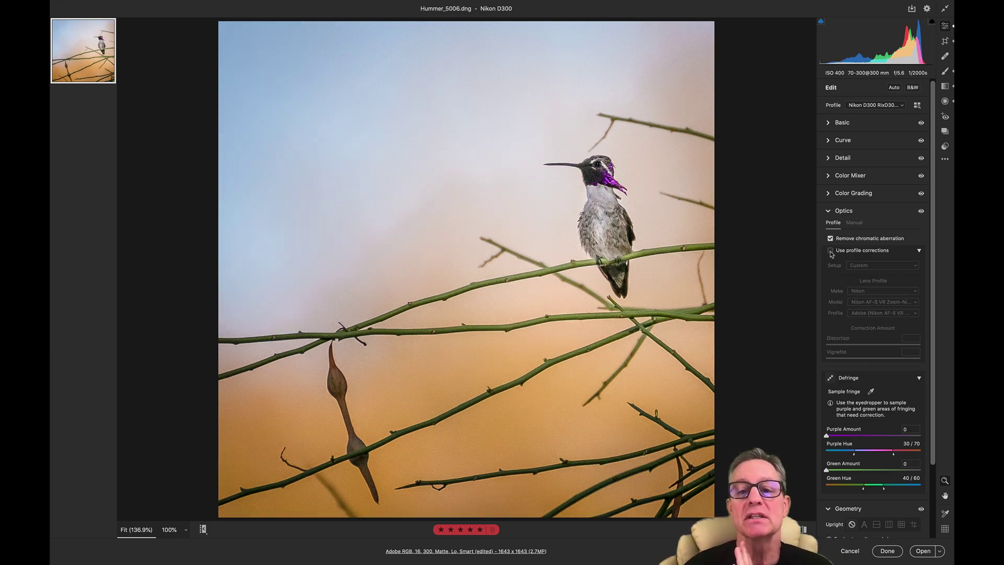
pyautogui.click(830, 250)
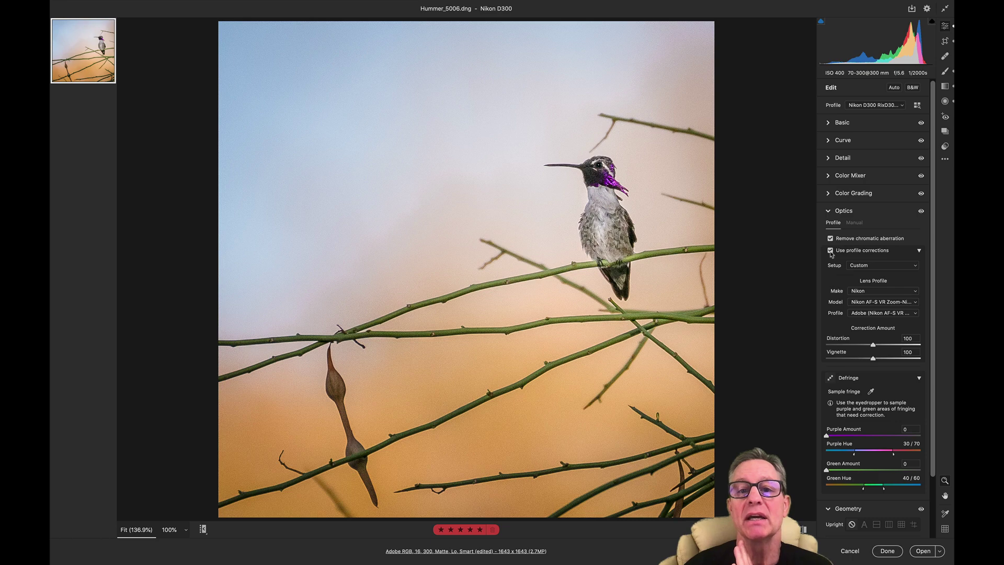
pyautogui.click(830, 251)
pyautogui.click(830, 251)
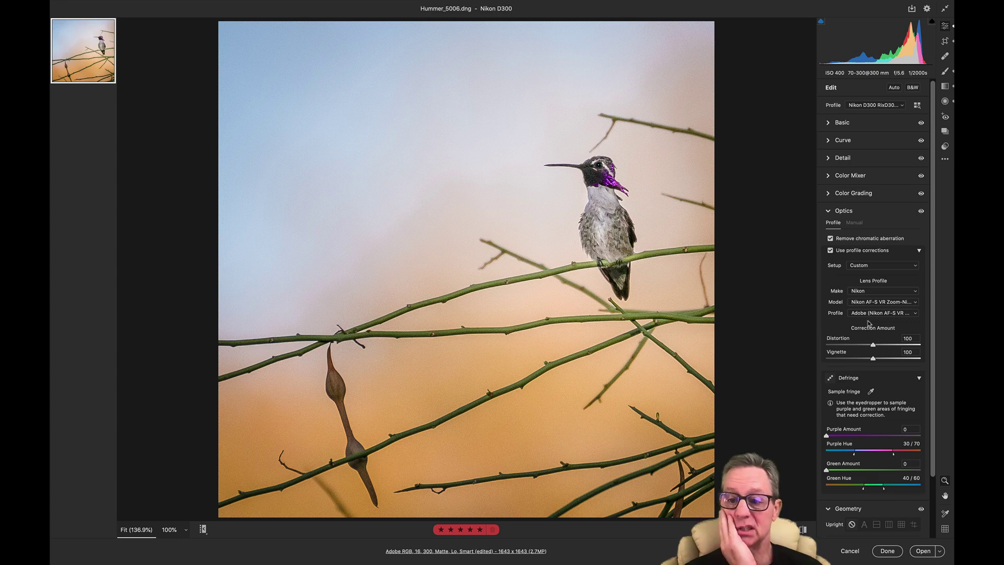
pyautogui.click(831, 253)
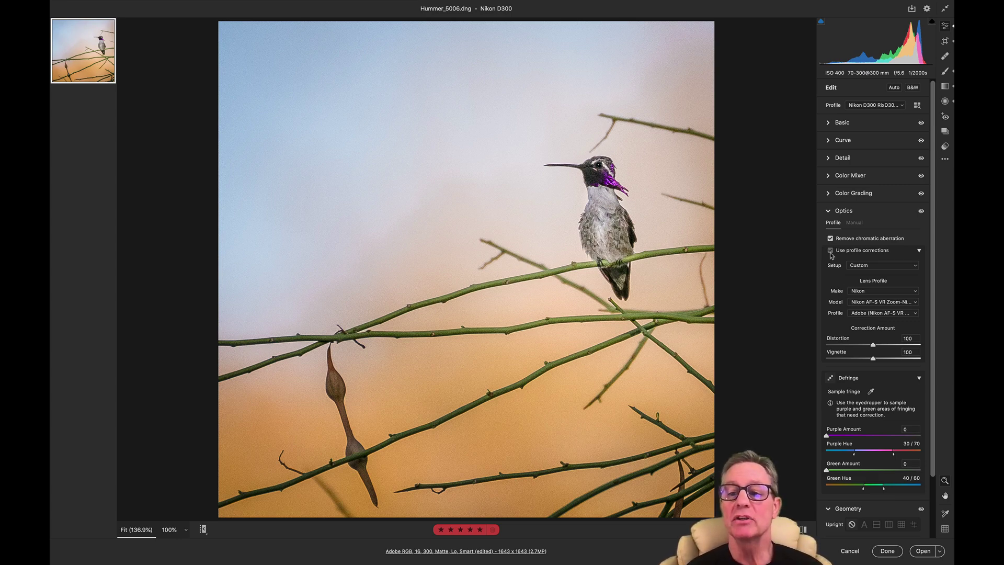
pyautogui.click(830, 252)
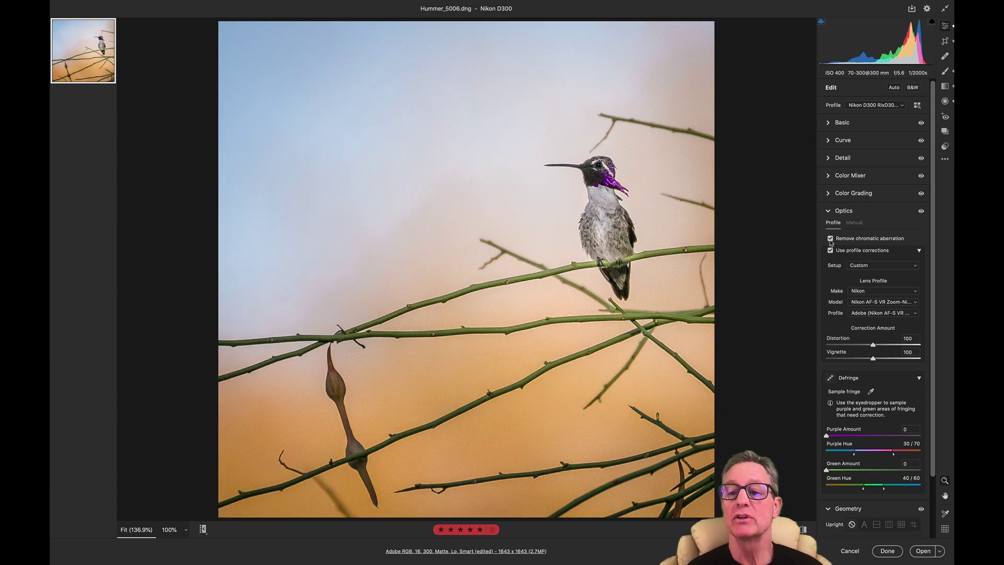
pyautogui.click(830, 239)
pyautogui.click(830, 239)
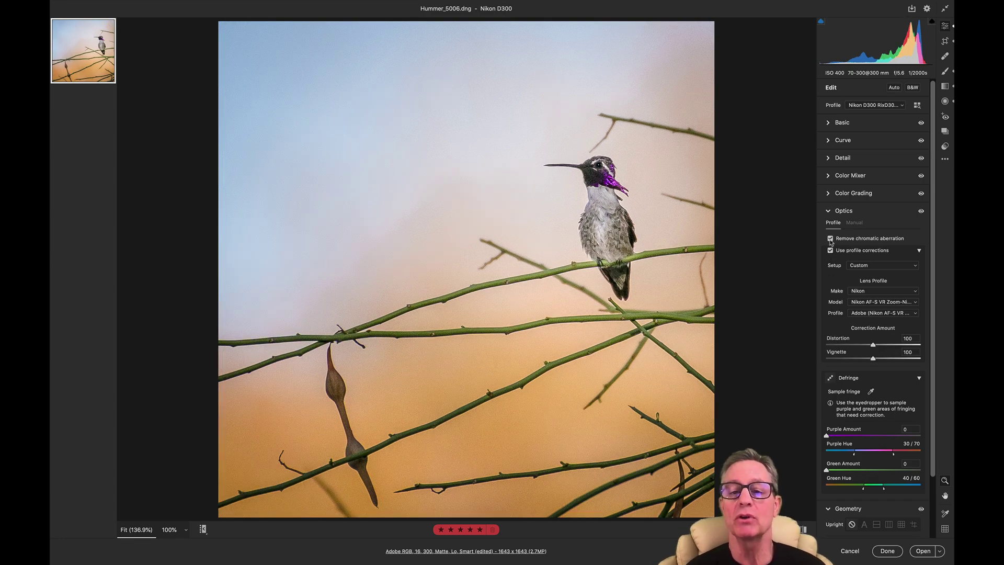
pyautogui.click(828, 212)
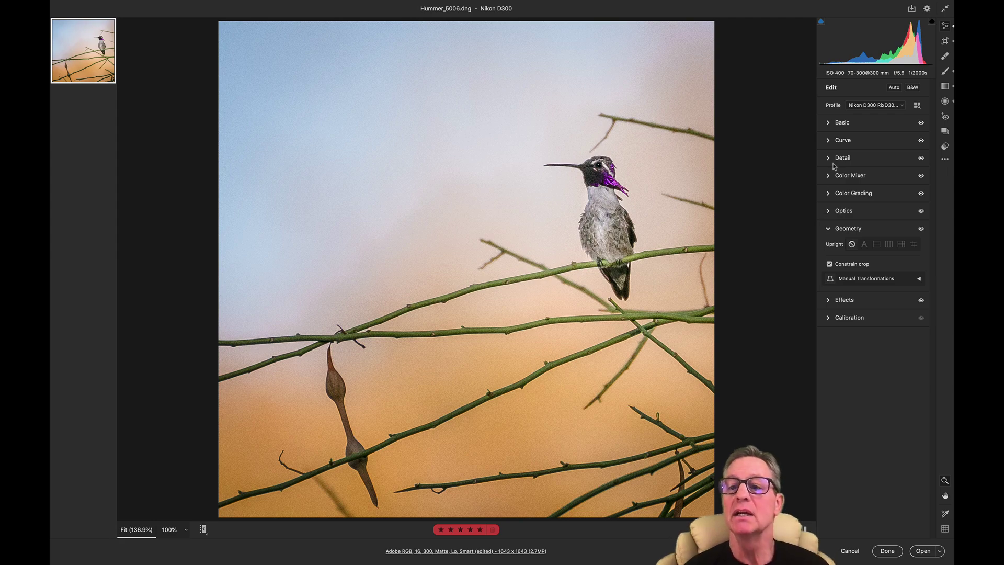
# - Review the adjustments made to the photo in the Basic, Curve and Detail sections
pyautogui.click(828, 124)
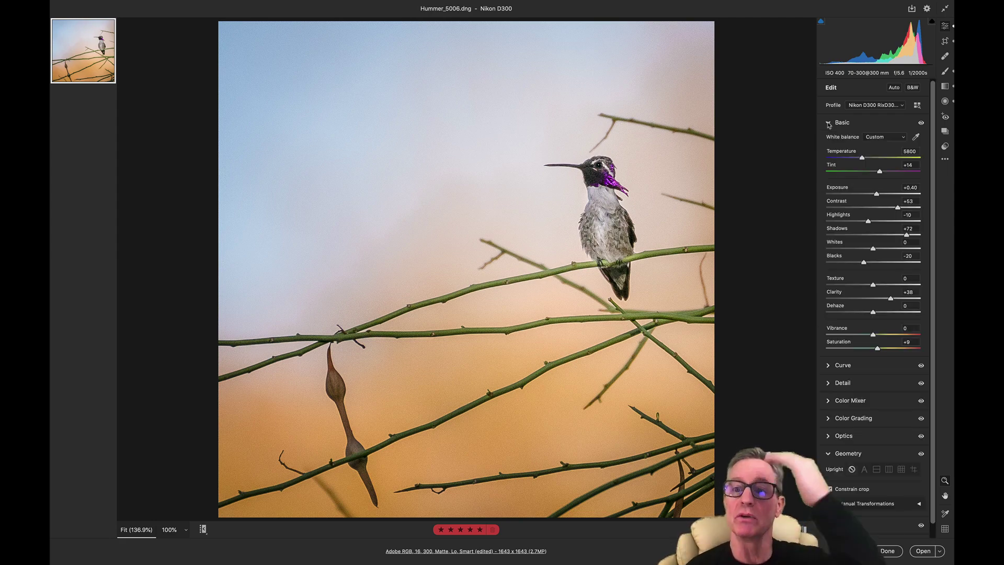
pyautogui.click(828, 365)
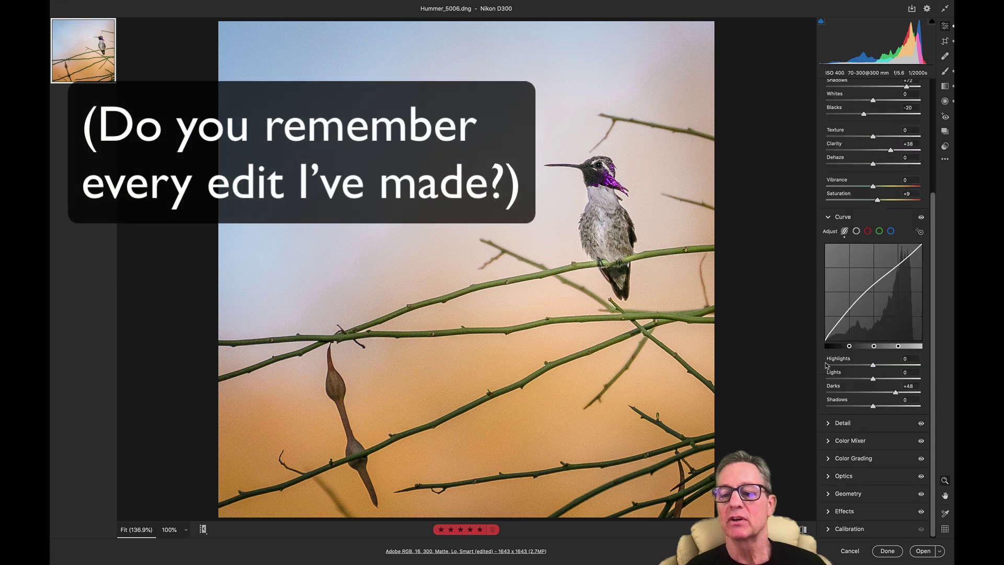
pyautogui.click(828, 422)
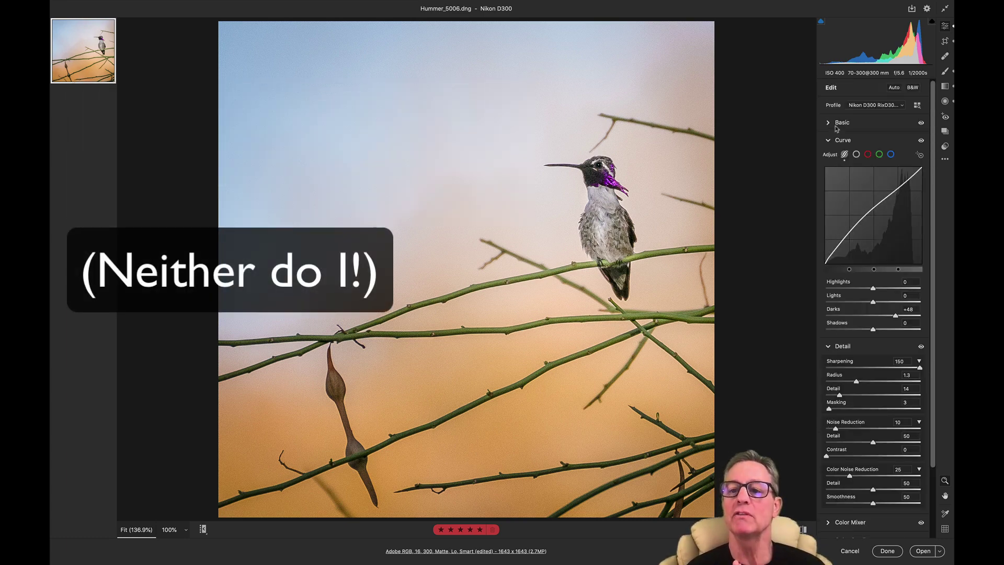
pyautogui.click(828, 140)
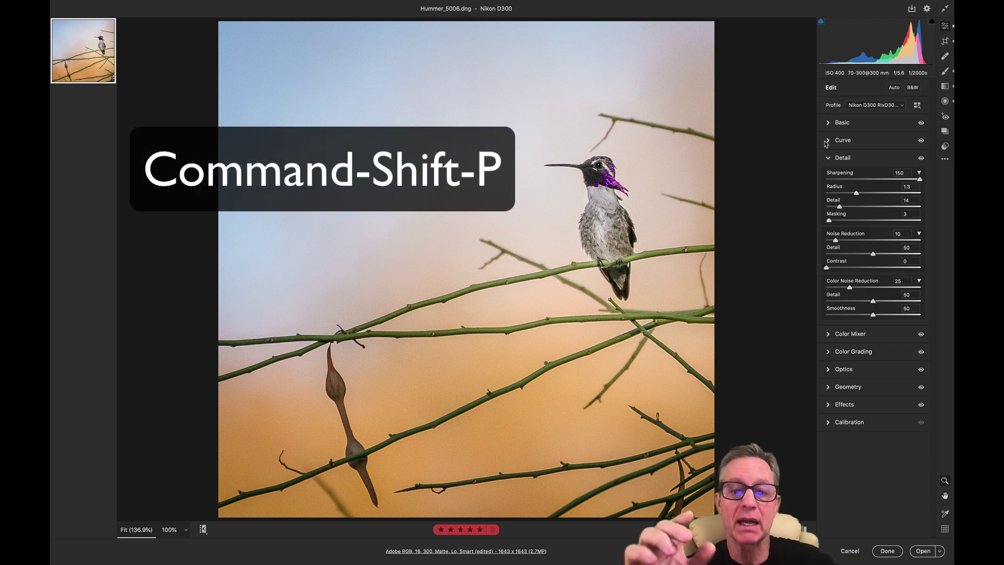
# - Start a new preset from the photo's current edits and name it "Do It!"
pyautogui.press('shift')
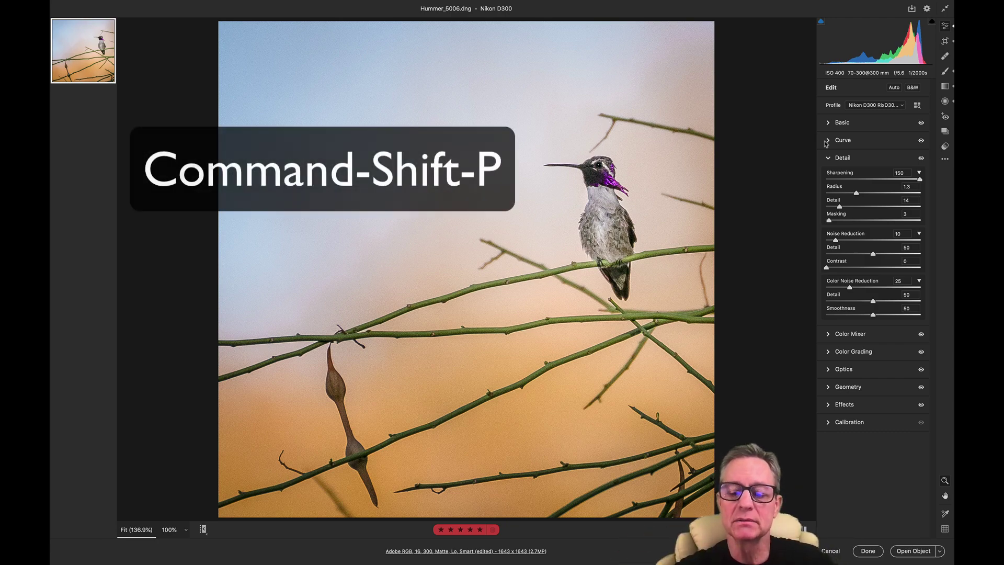
pyautogui.press('super+shift+p')
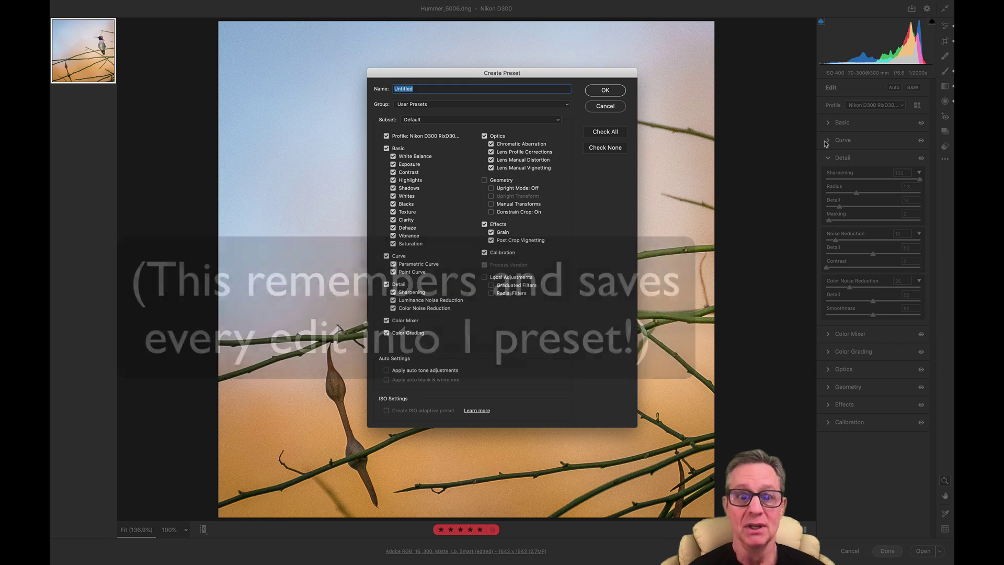
pyautogui.write('Do it!')
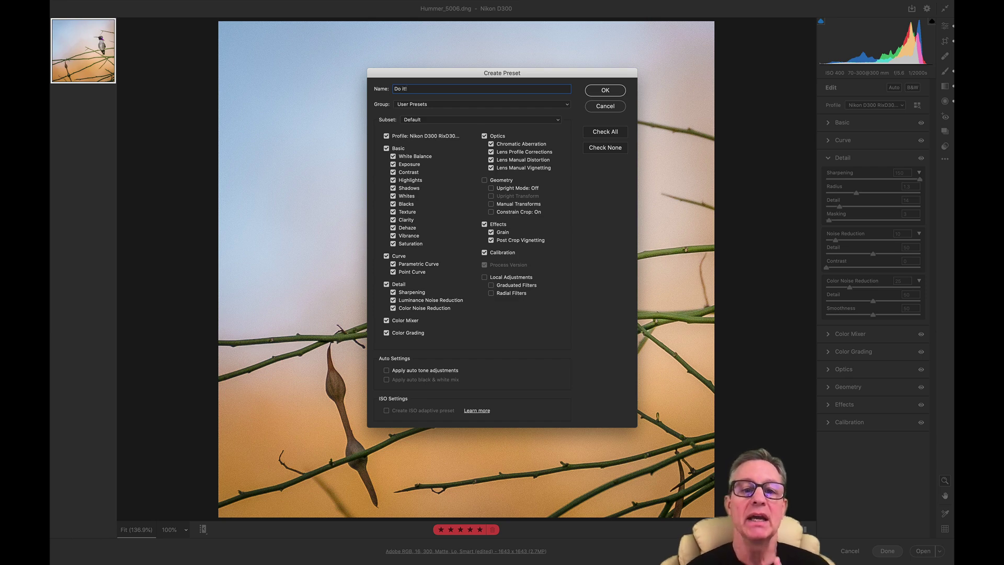
# - Try out different setting subsets for the preset, ending with only the Detail settings included
pyautogui.click(387, 149)
pyautogui.click(387, 149)
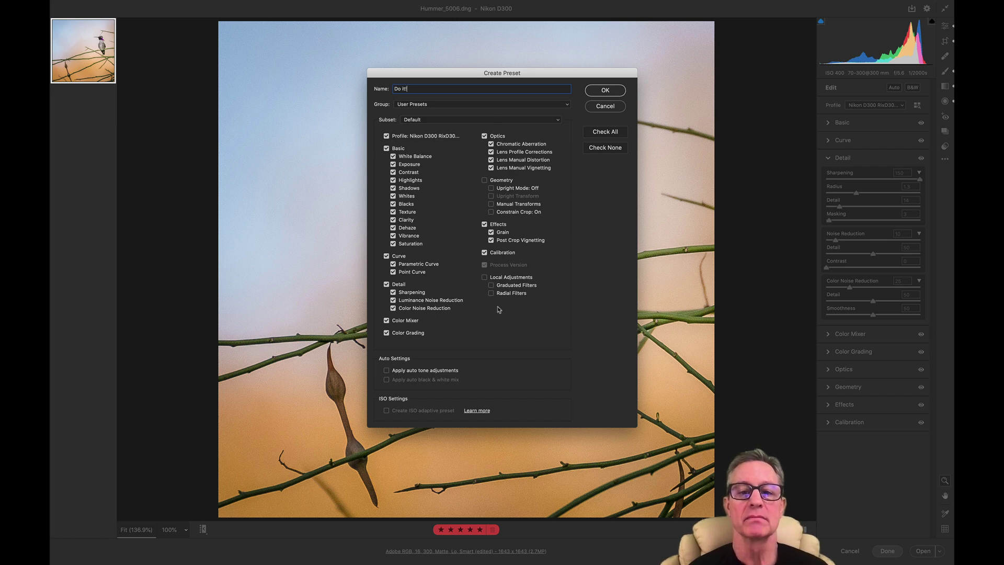
pyautogui.click(591, 136)
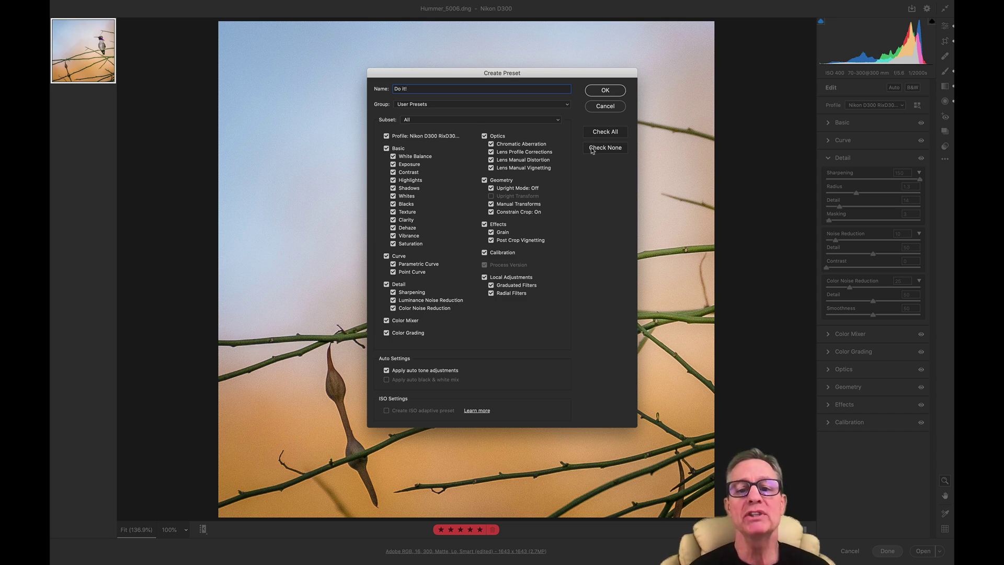
pyautogui.click(592, 149)
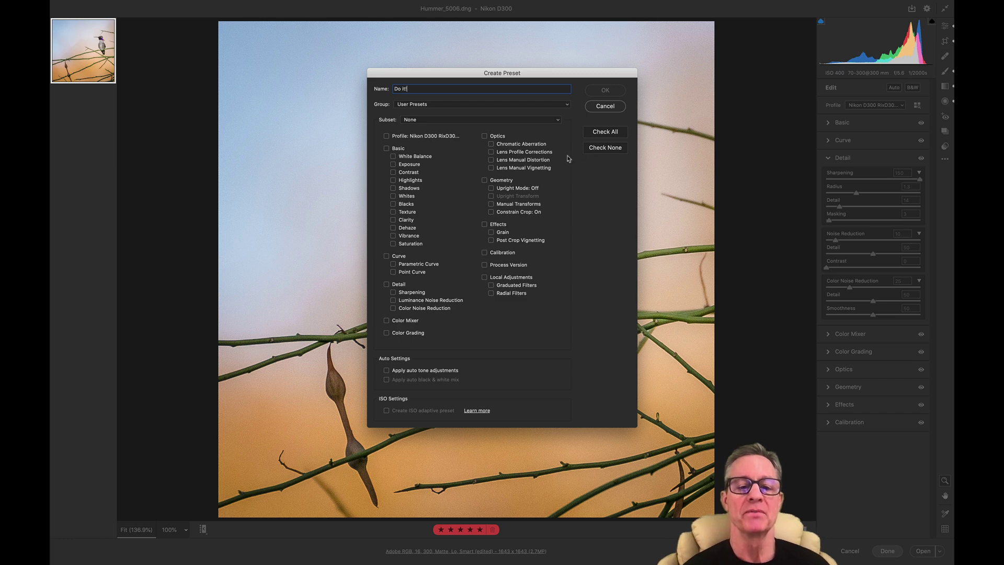
pyautogui.click(386, 285)
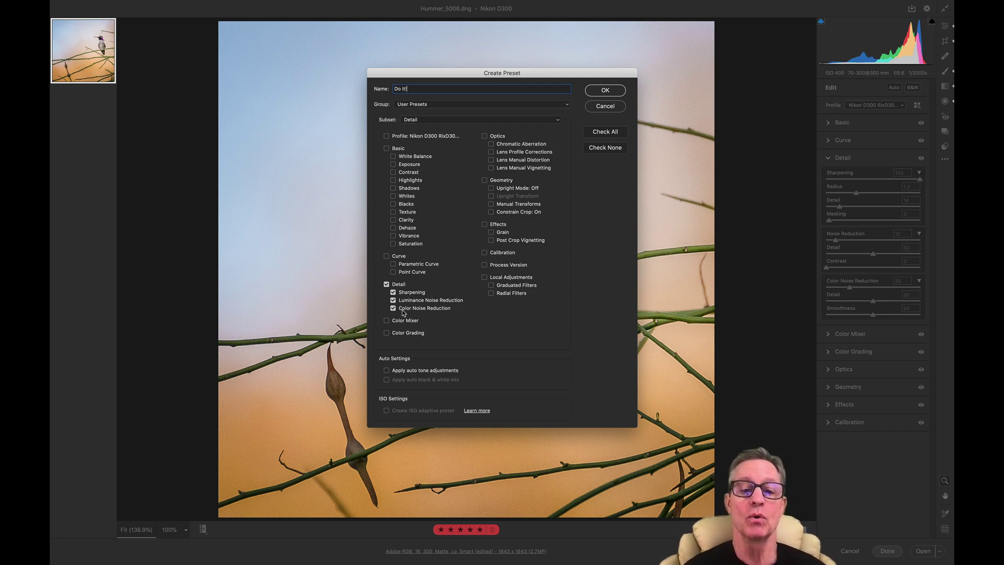
# - Include all settings in the preset and save it in the User Presets group
pyautogui.click(603, 134)
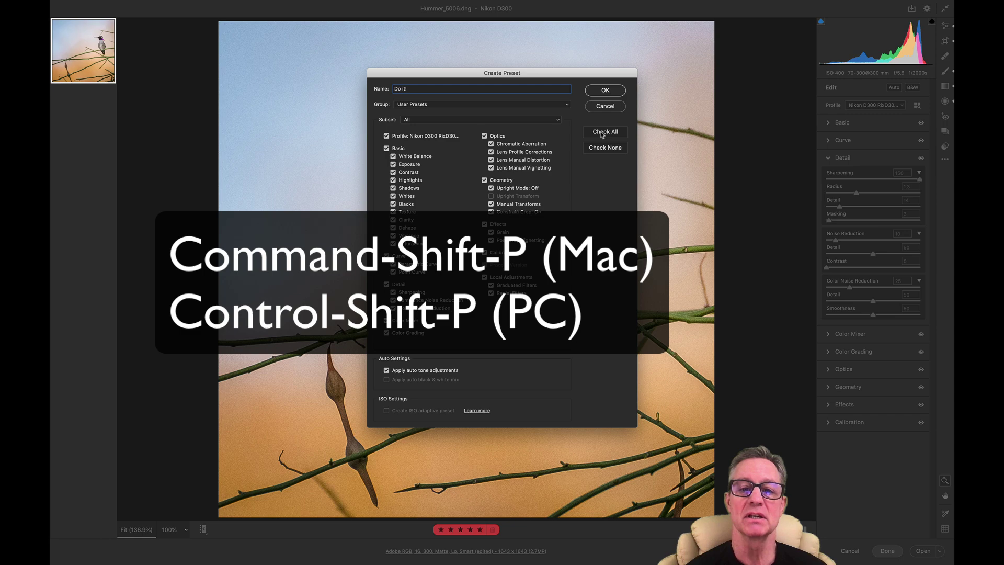
pyautogui.click(604, 89)
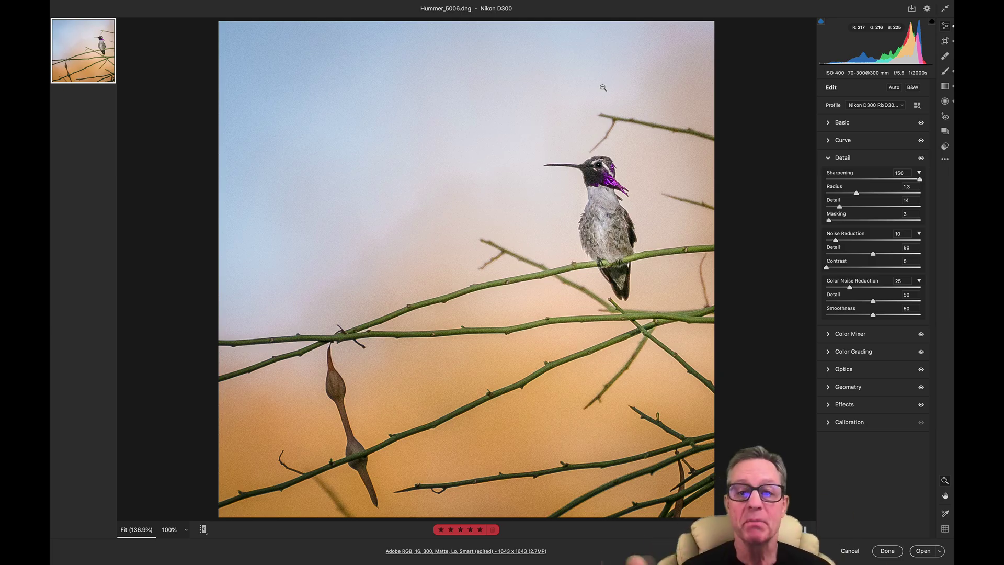
# - Show the saved presets and expand the User Presets group to preview its presets on the photo
pyautogui.hotkey('shift', 'p')
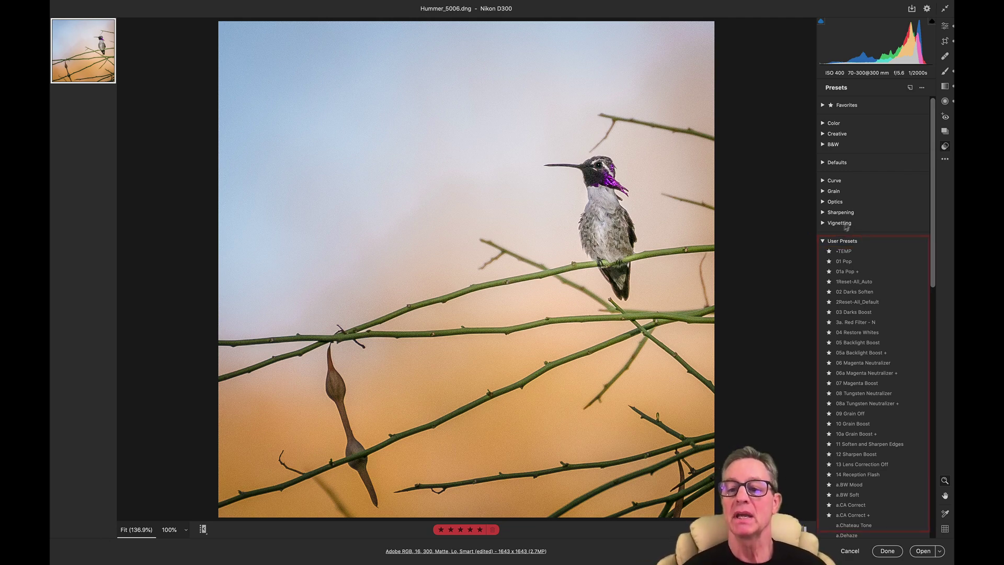
pyautogui.click(822, 241)
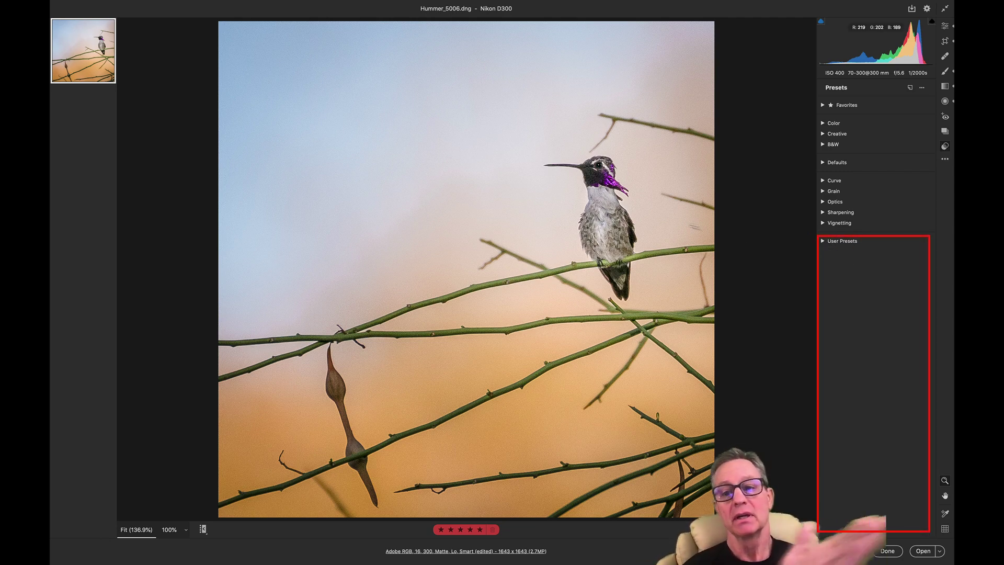
pyautogui.click(822, 241)
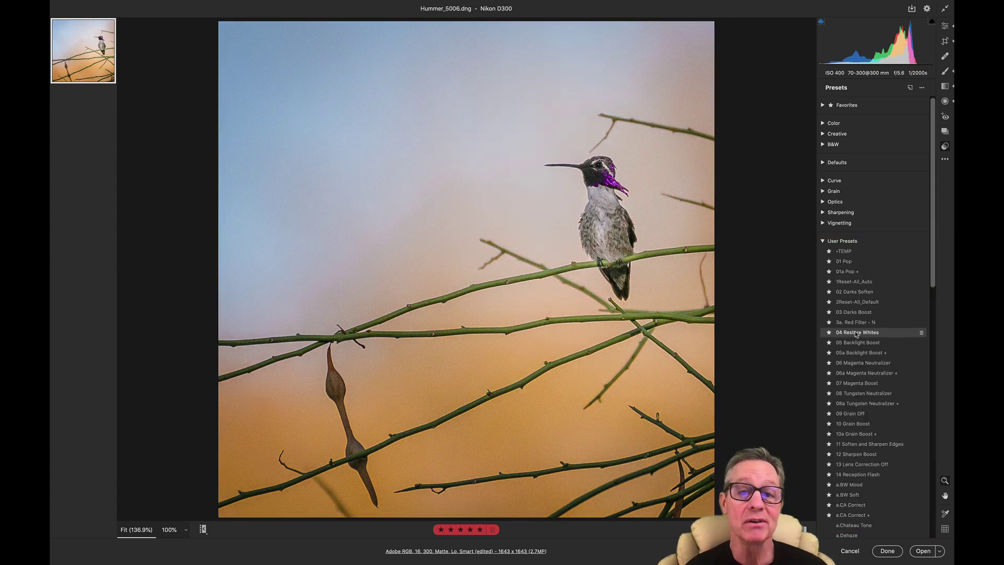
# - Find the Do it! preset in the User Presets group and mark it as a favorite
pyautogui.scroll(-5, 855, 335)
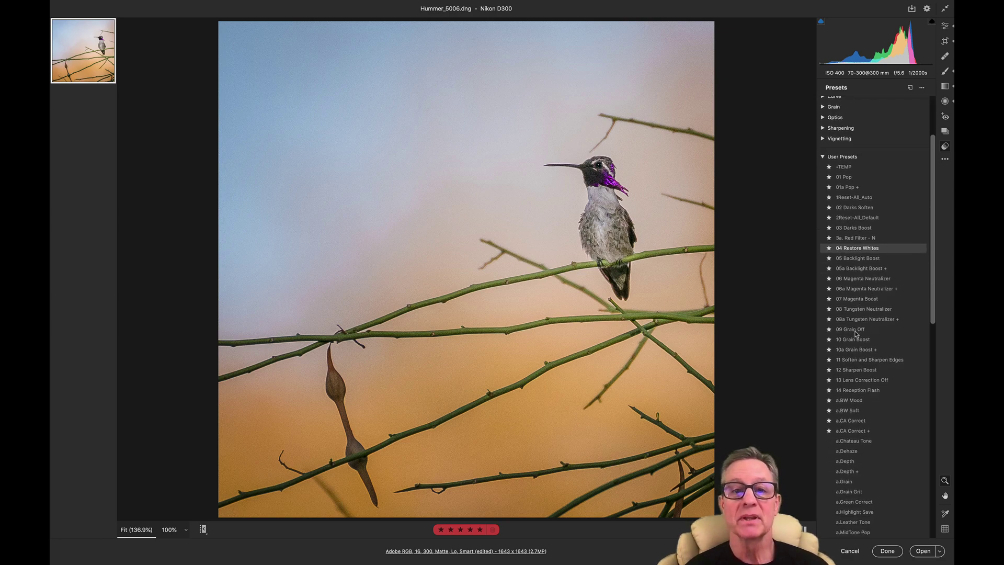
pyautogui.scroll(-20, 856, 334)
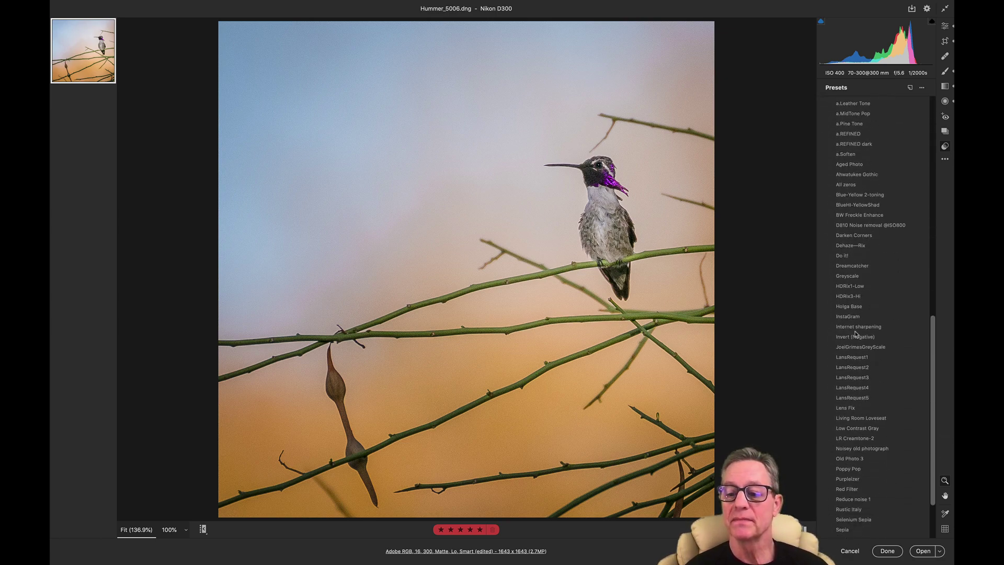
pyautogui.scroll(-4, 856, 334)
pyautogui.scroll(8, 856, 335)
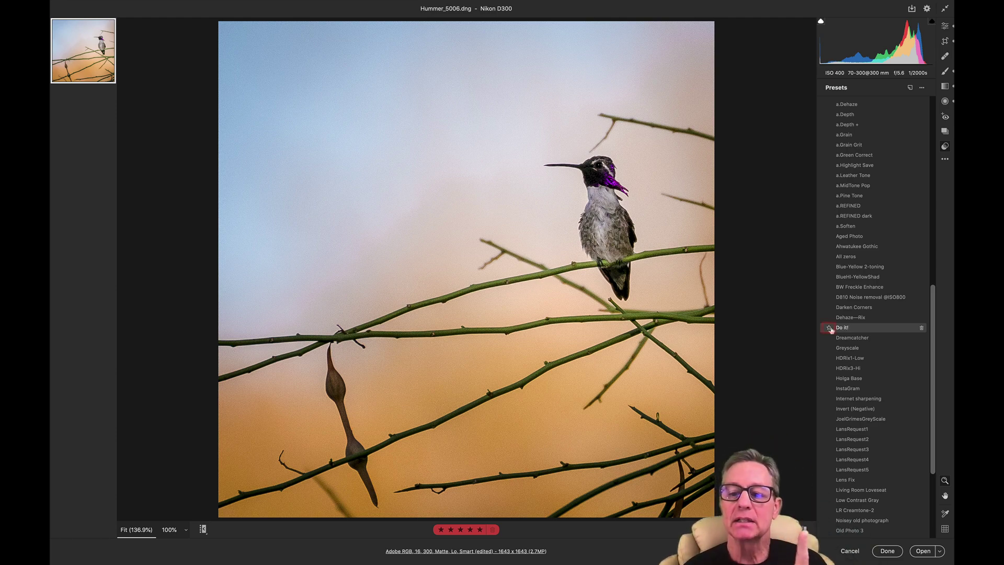
pyautogui.click(829, 328)
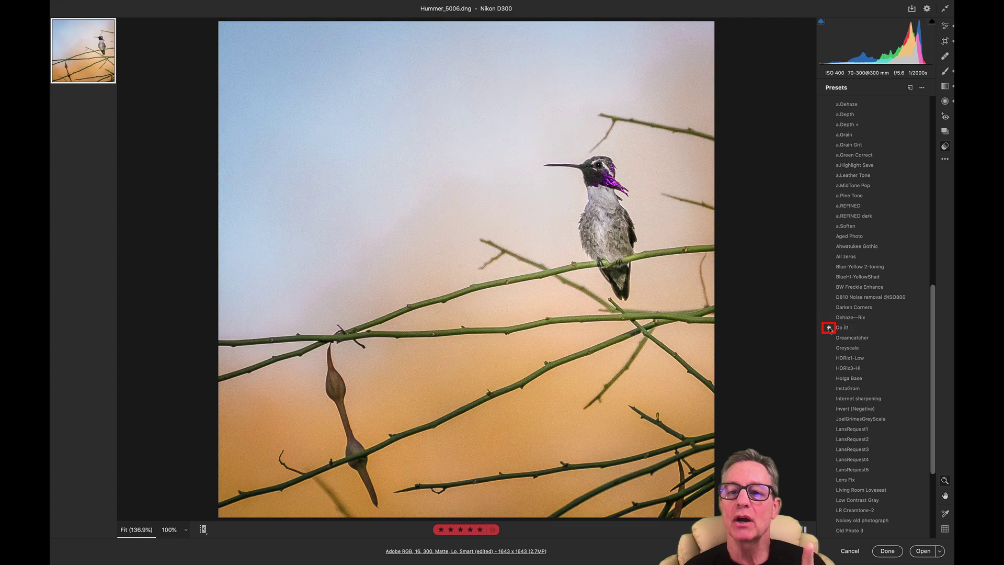
# - Expand the Favorites group to check its presets, and collapse it again
pyautogui.scroll(10, 836, 327)
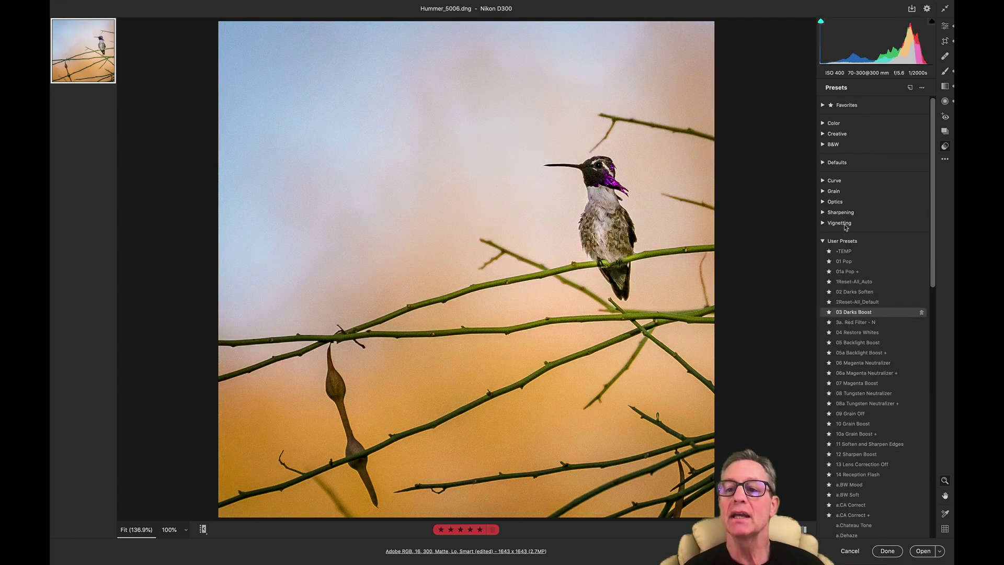
pyautogui.click(822, 106)
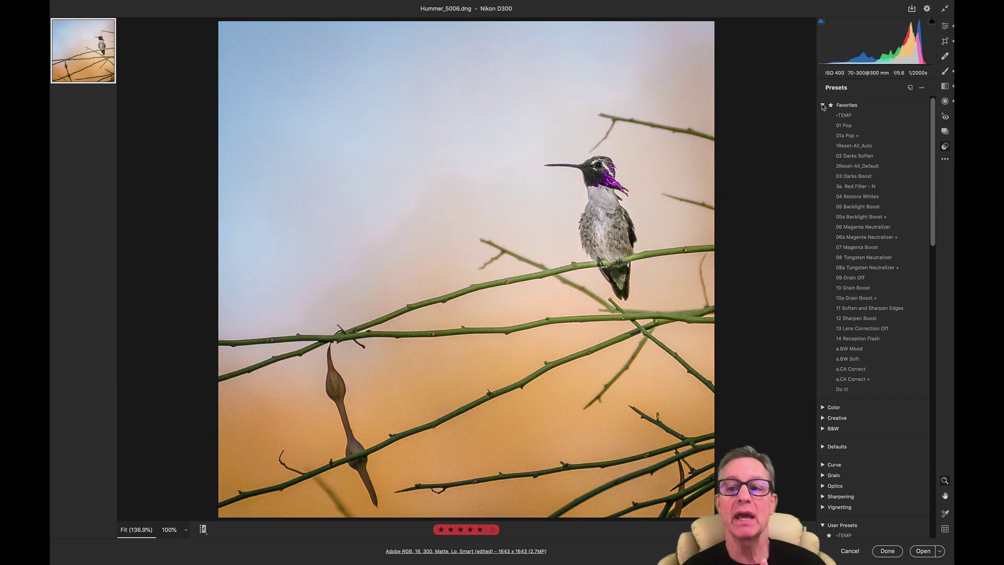
pyautogui.click(822, 106)
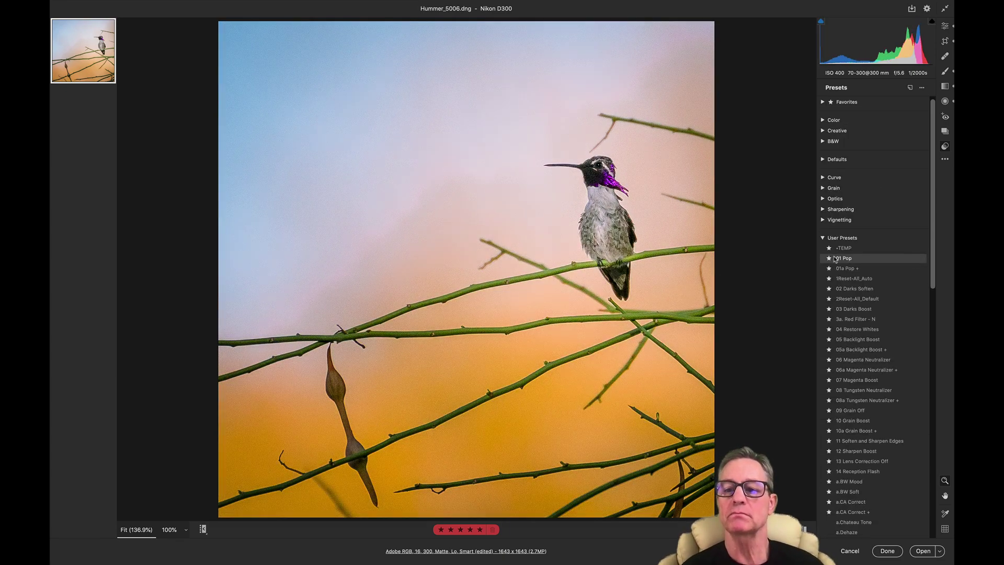
# - Mark the user presets from a.Chateau Tone through a.Green Correct as favorites, one after another
pyautogui.scroll(-3, 835, 258)
pyautogui.scroll(-6, 834, 258)
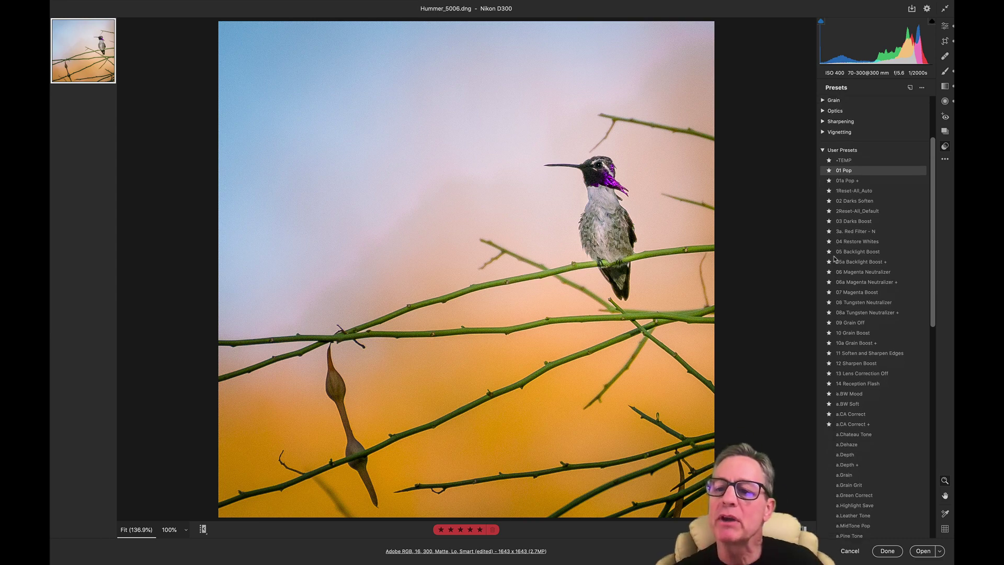
pyautogui.scroll(-2, 834, 258)
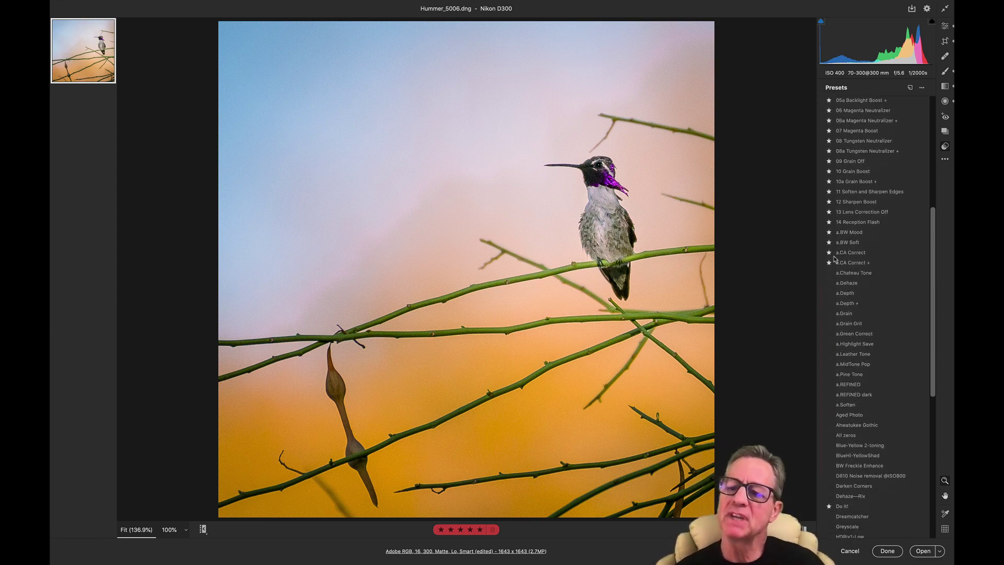
pyautogui.click(828, 253)
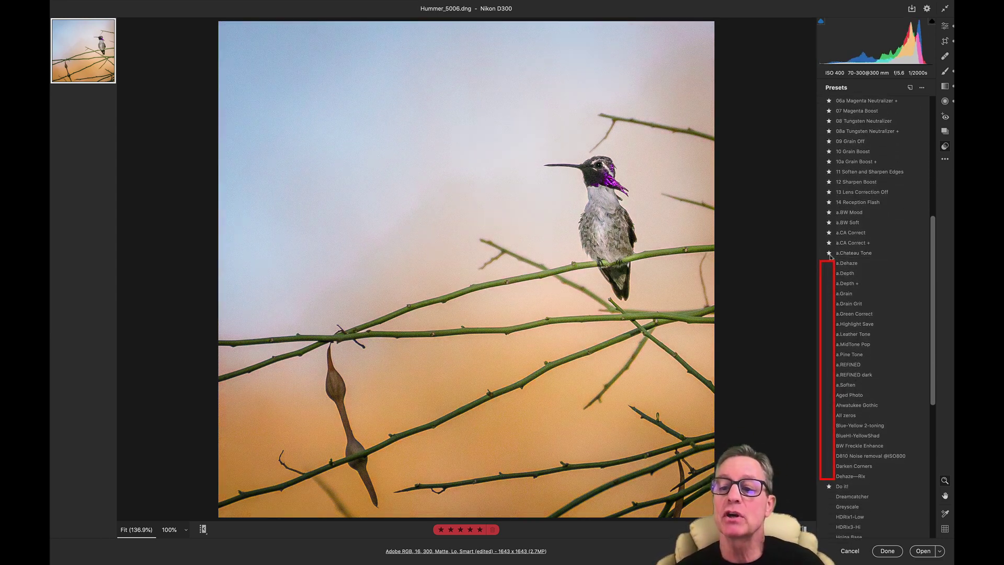
pyautogui.click(829, 263)
pyautogui.click(828, 273)
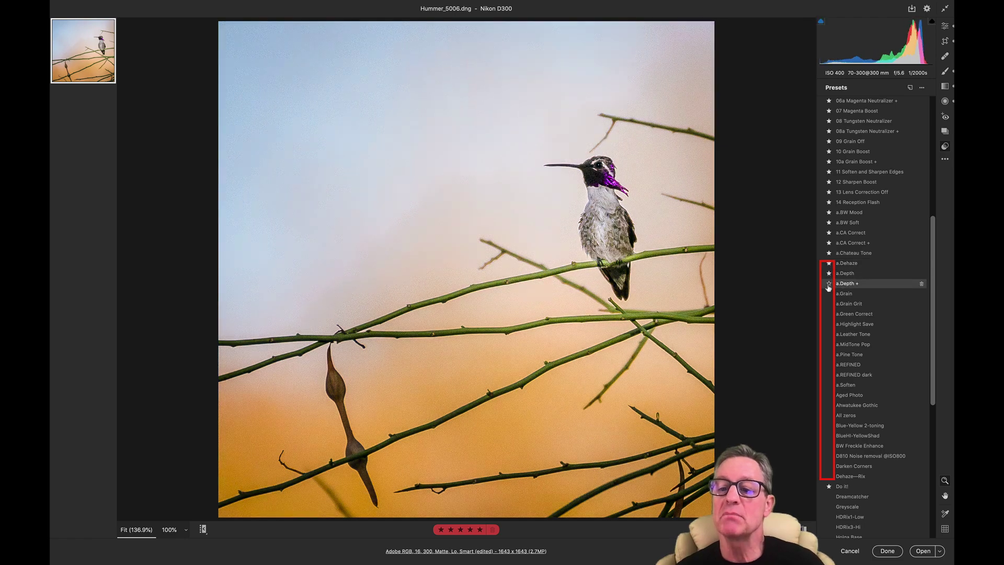
pyautogui.click(829, 283)
pyautogui.click(828, 294)
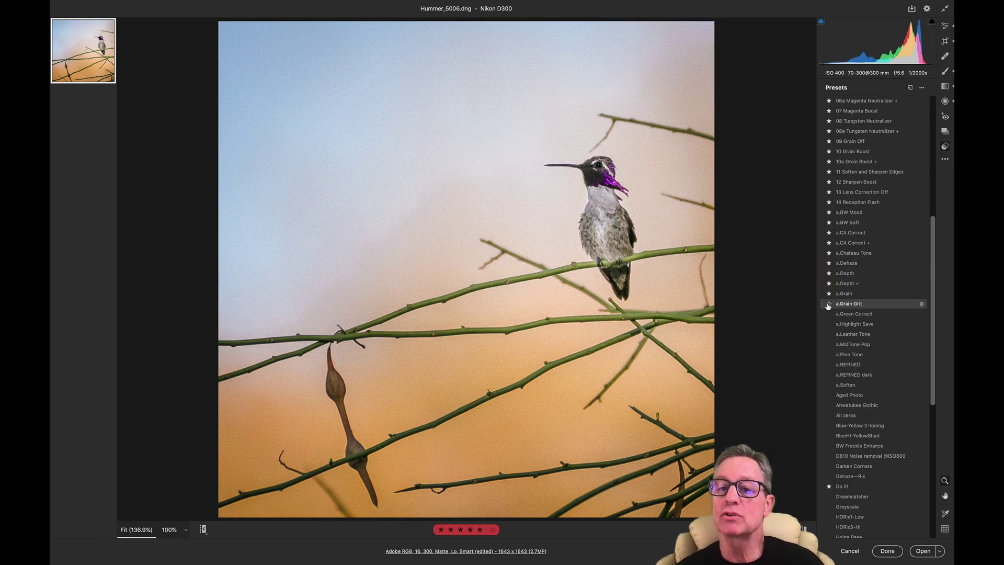
pyautogui.click(828, 304)
pyautogui.click(829, 314)
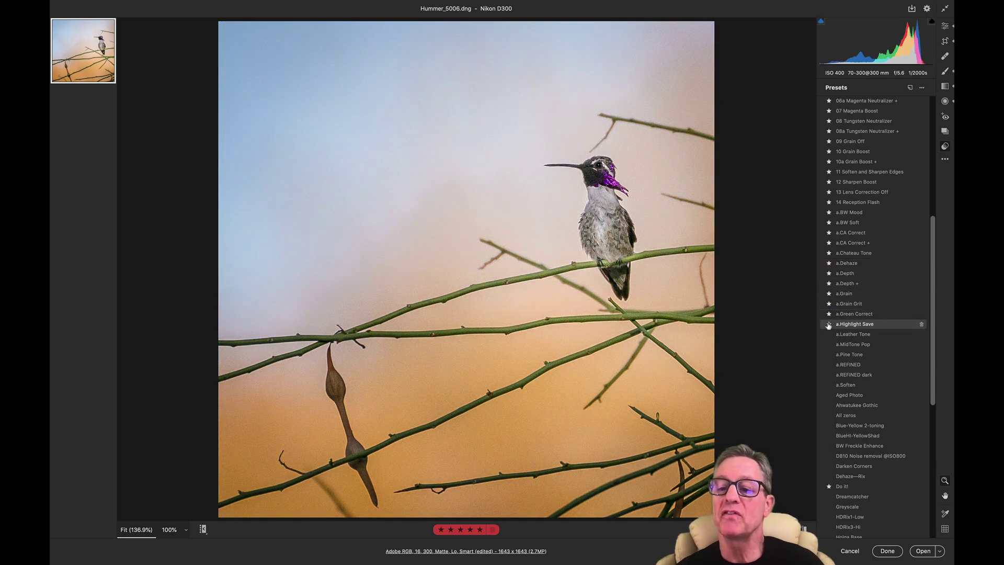
# - Mark the user presets from a.Highlight Save through All zeros as favorites, including a.REFINED dark and a.Soften
pyautogui.click(828, 324)
pyautogui.click(829, 334)
pyautogui.click(828, 345)
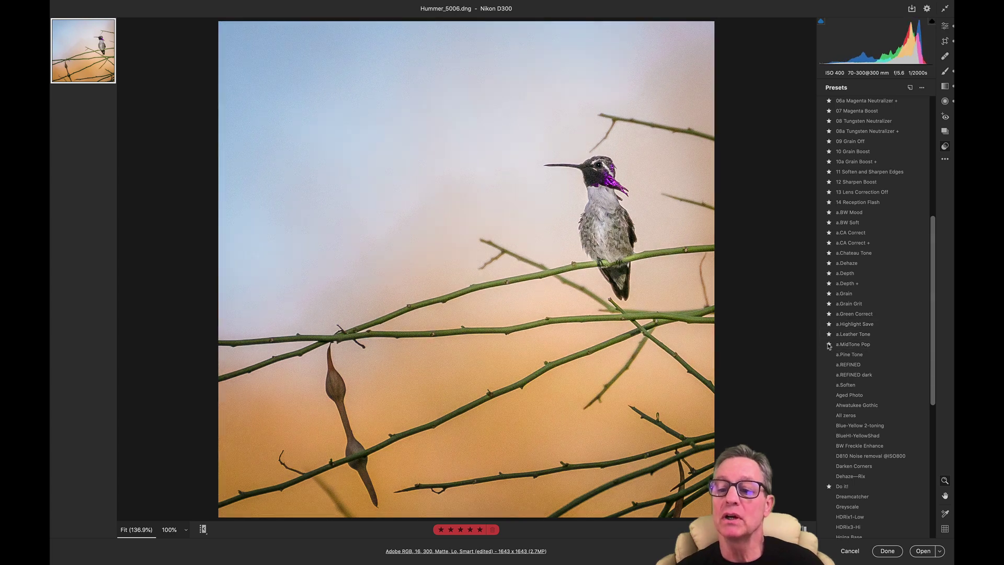
pyautogui.click(828, 354)
pyautogui.click(828, 364)
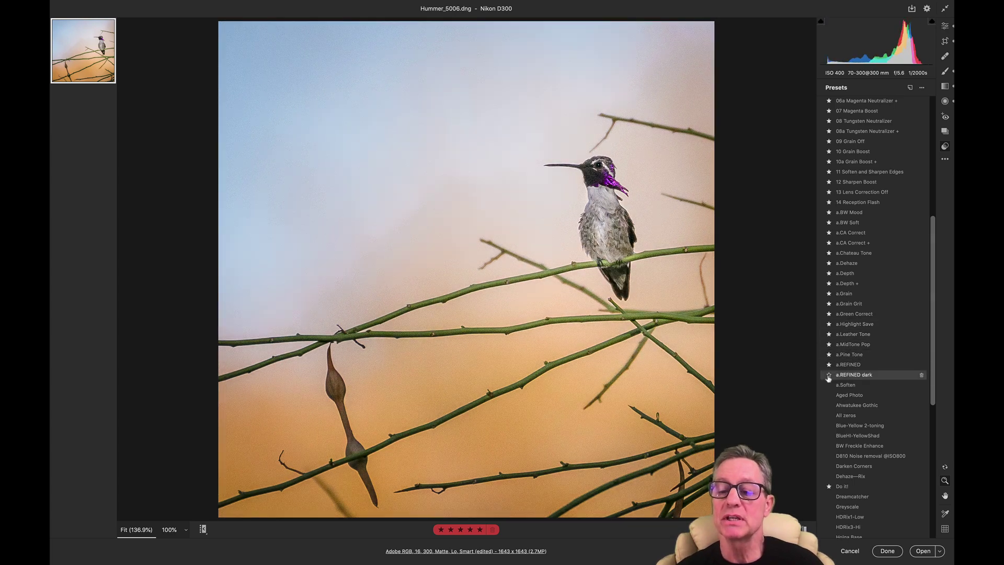
pyautogui.click(829, 387)
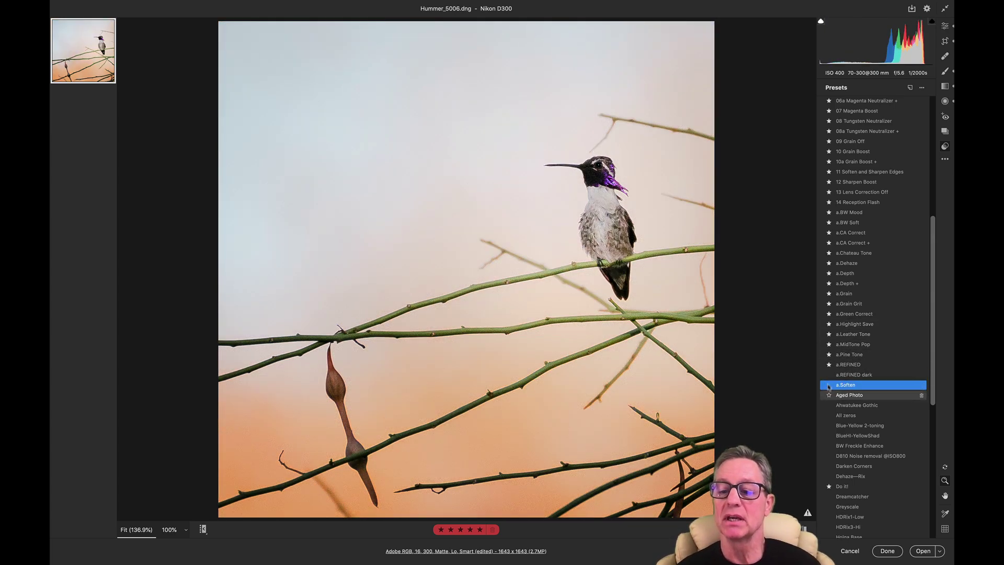
pyautogui.click(829, 375)
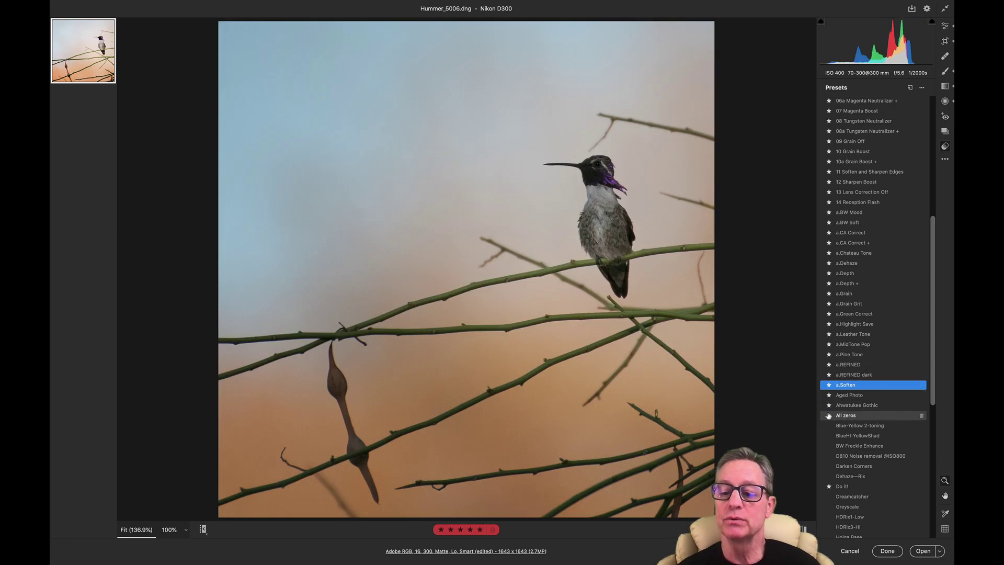
pyautogui.click(828, 416)
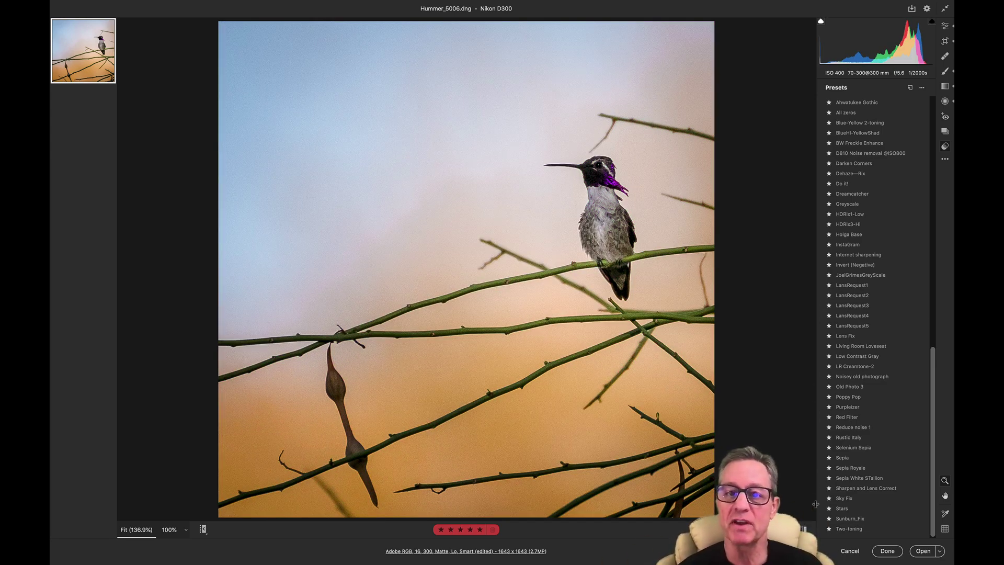
# - Try the Sunburn_Fix preset on the photo, replace it with Do it!, and finish the raw editing session
pyautogui.click(862, 519)
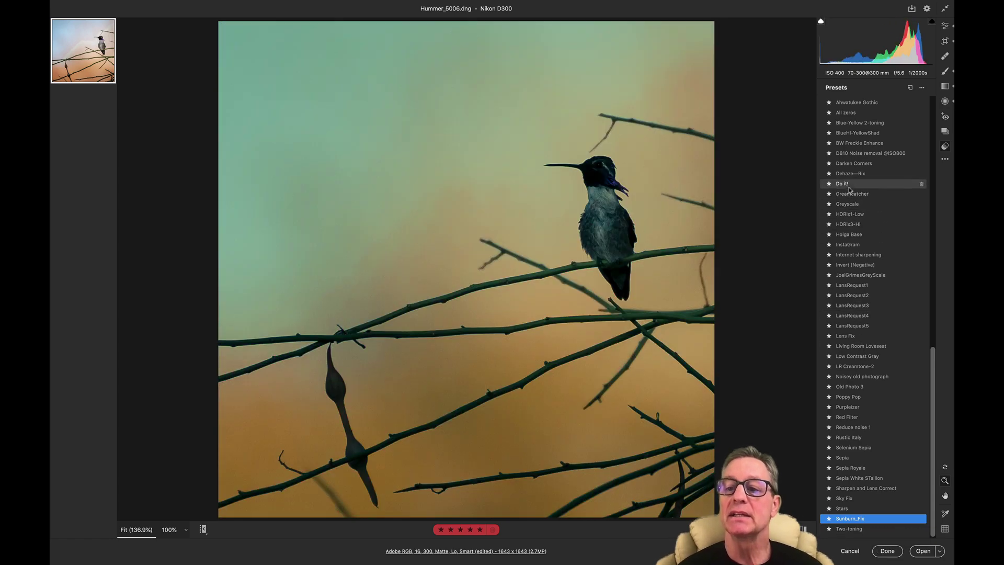
pyautogui.click(847, 184)
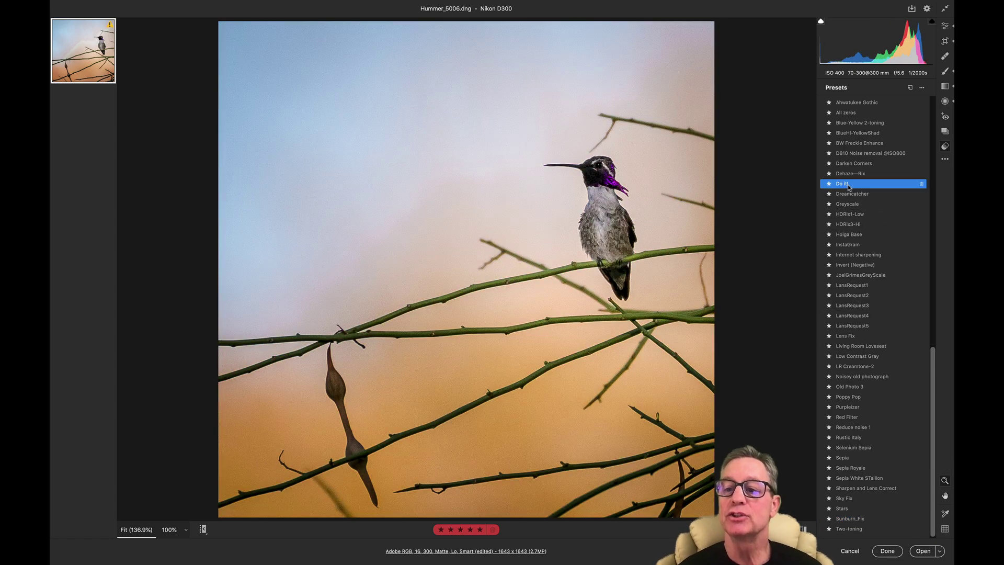
pyautogui.click(887, 550)
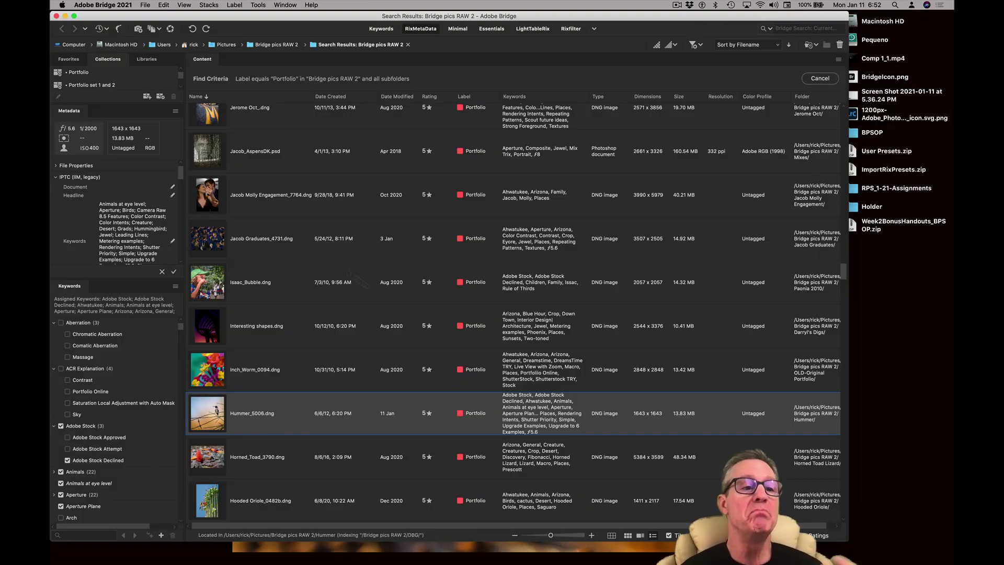
# - In Bridge, open the first subfolder of the Bridge pics RAW 2 favorite and select all its DNG photos
pyautogui.click(87, 74)
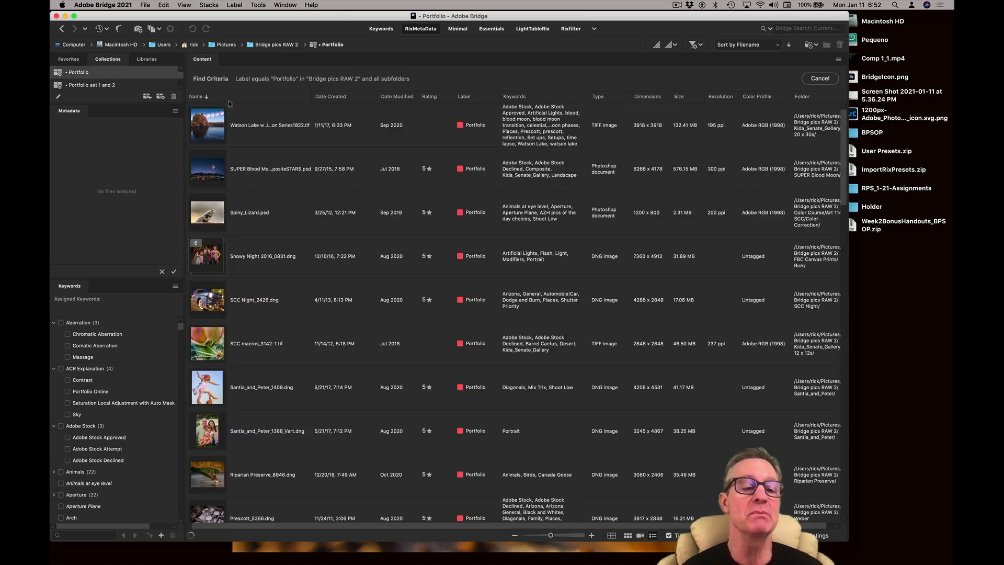
pyautogui.click(73, 59)
pyautogui.click(82, 74)
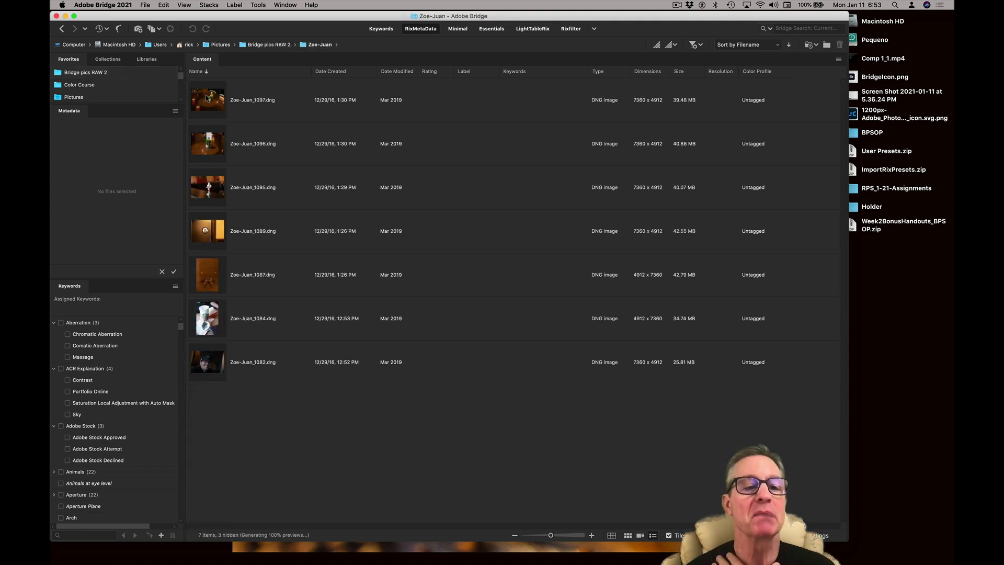
pyautogui.click(207, 98)
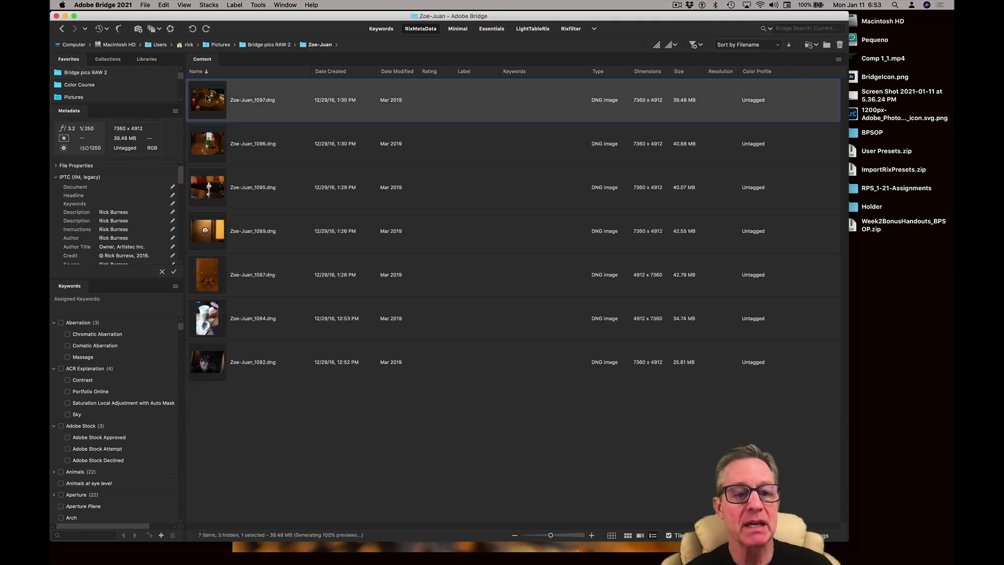
pyautogui.press('super+a')
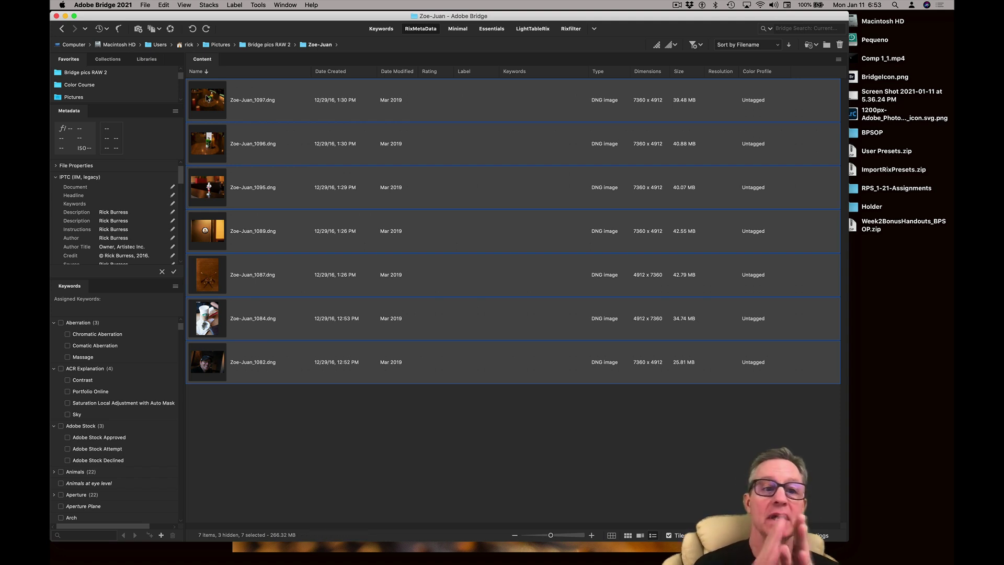
# - Apply the Do it! preset from the Develop Settings to all selected photos
pyautogui.click(146, 5)
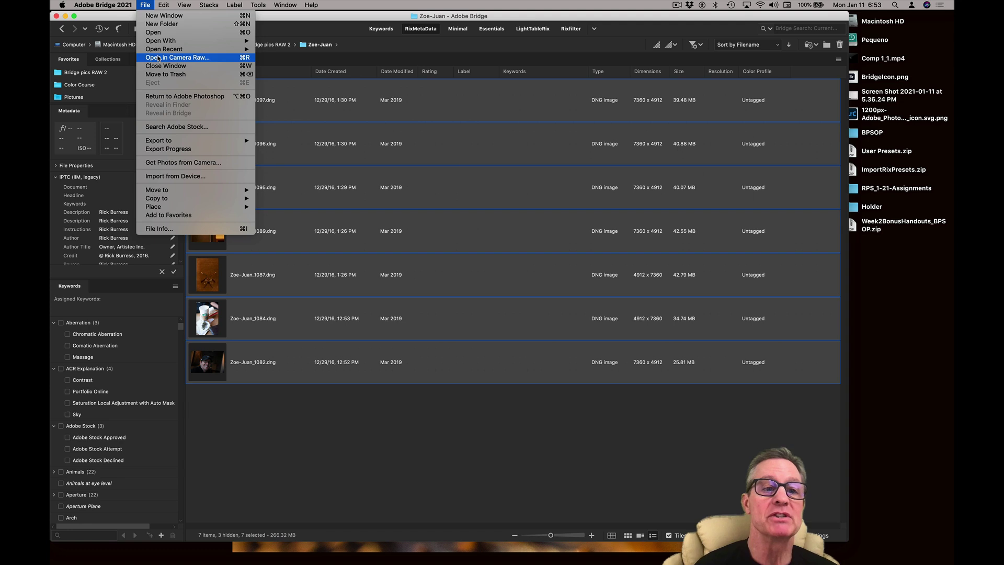
pyautogui.click(145, 5)
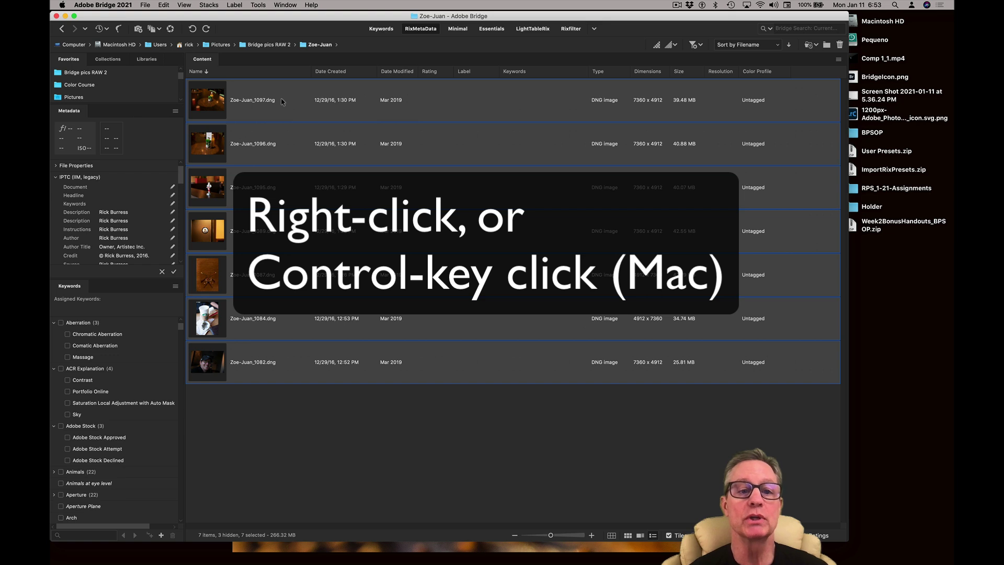
pyautogui.rightClick(282, 102)
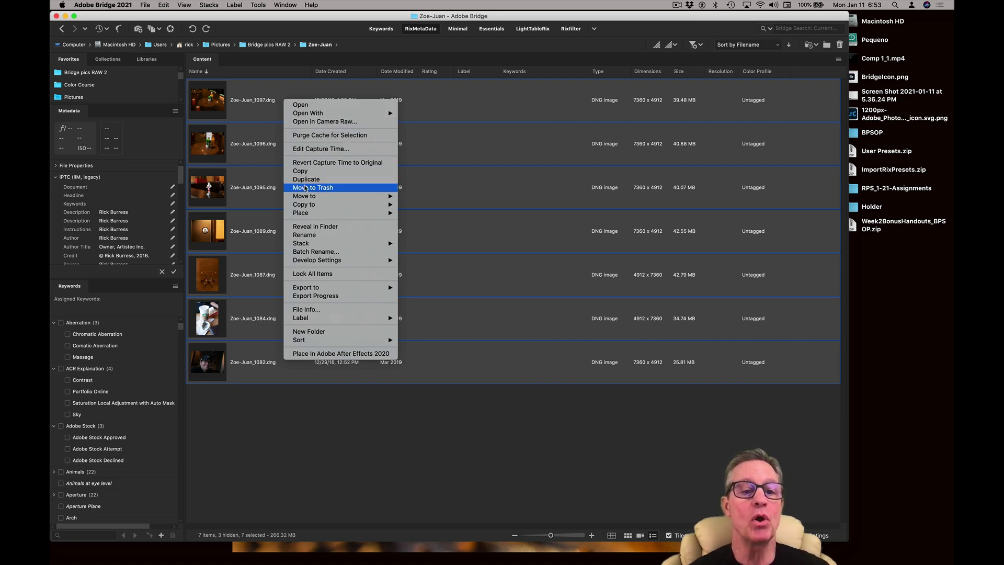
pyautogui.moveTo(299, 261)
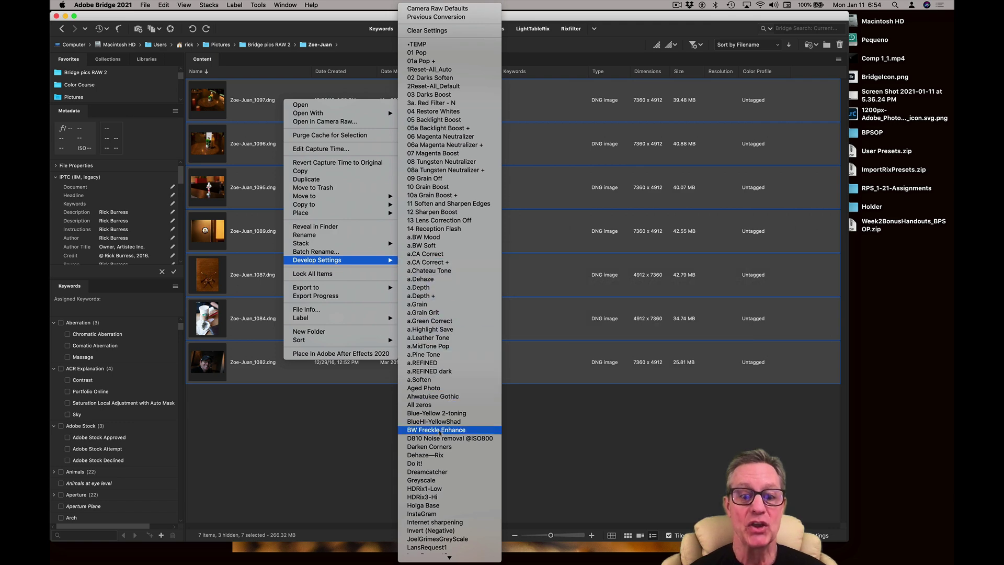
pyautogui.click(443, 463)
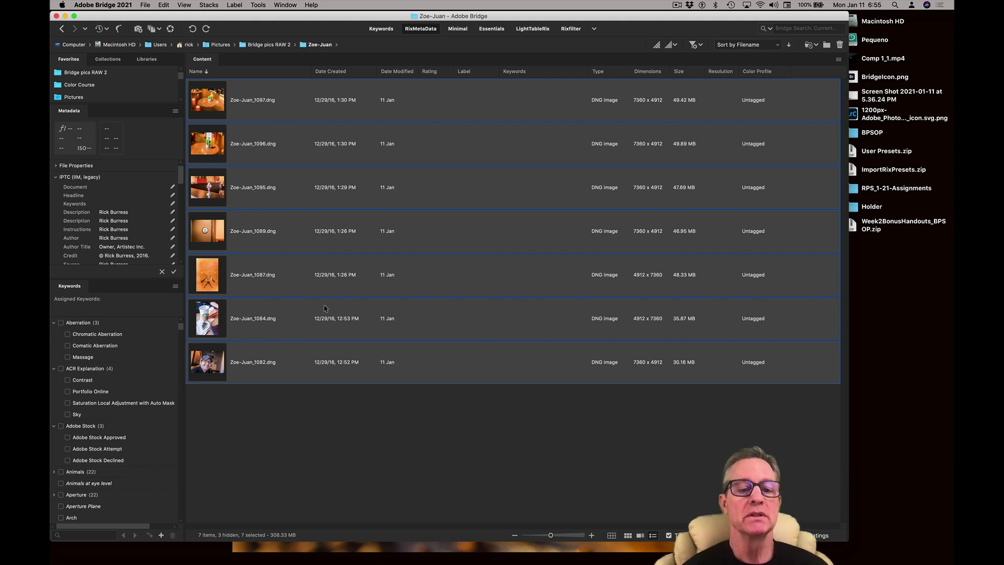
pyautogui.click(312, 287)
pyautogui.keyDown('shift'); pyautogui.click(293, 358); pyautogui.keyUp('shift')
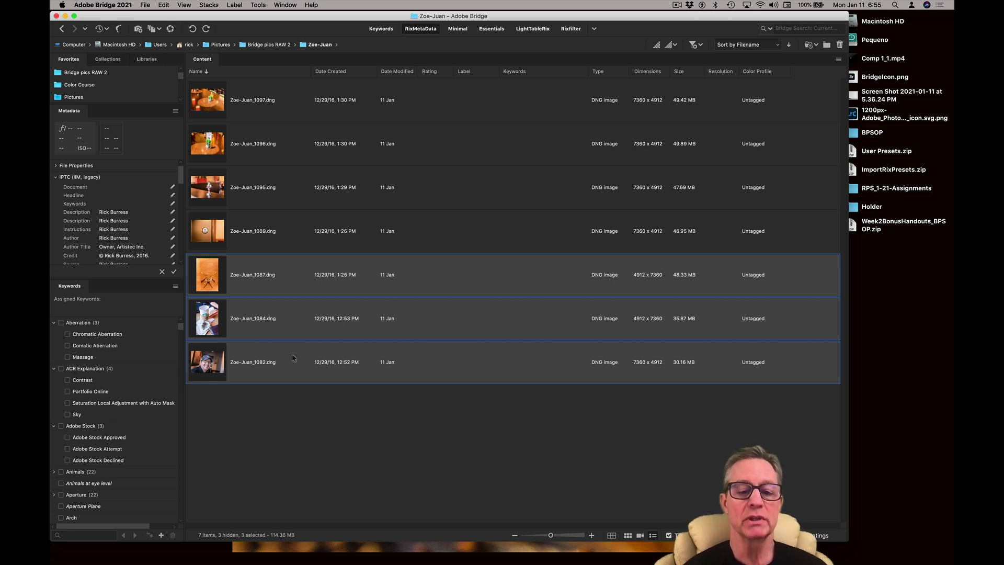
pyautogui.rightClick(293, 357)
pyautogui.moveTo(307, 463)
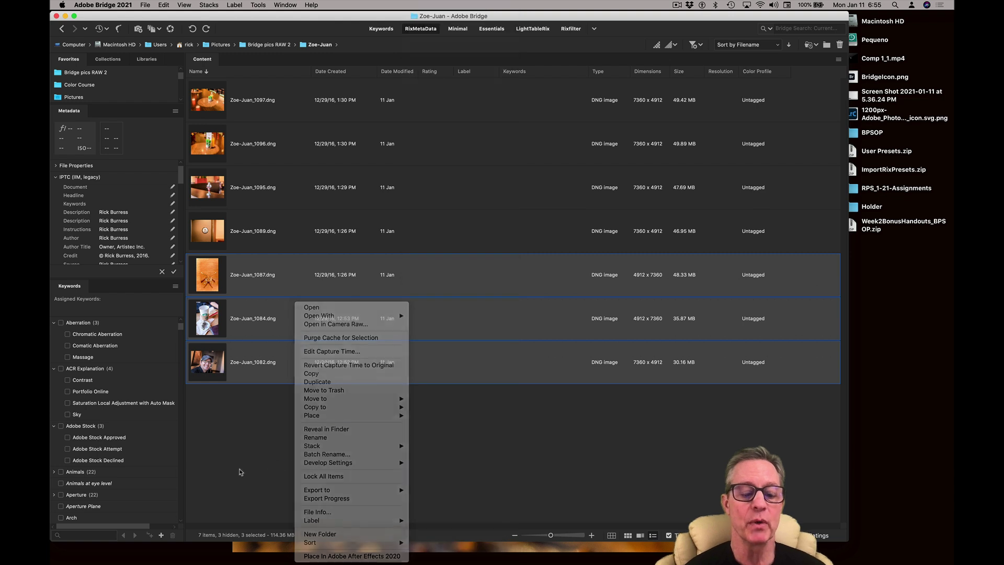
pyautogui.click(239, 470)
# - Clear the selection of the photos and return to the Bridge pics RAW 2 folder
pyautogui.press('super+a')
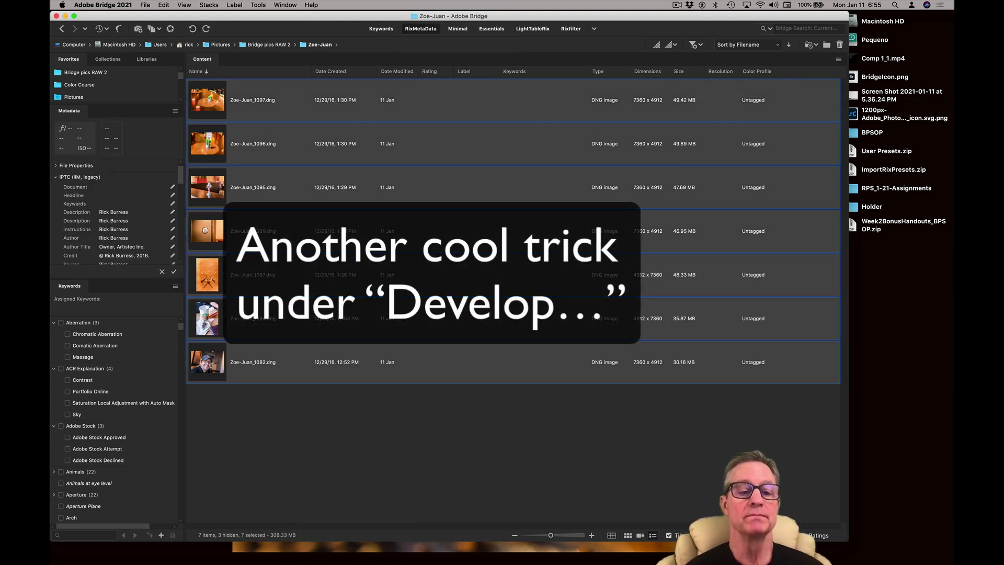
pyautogui.click(275, 436)
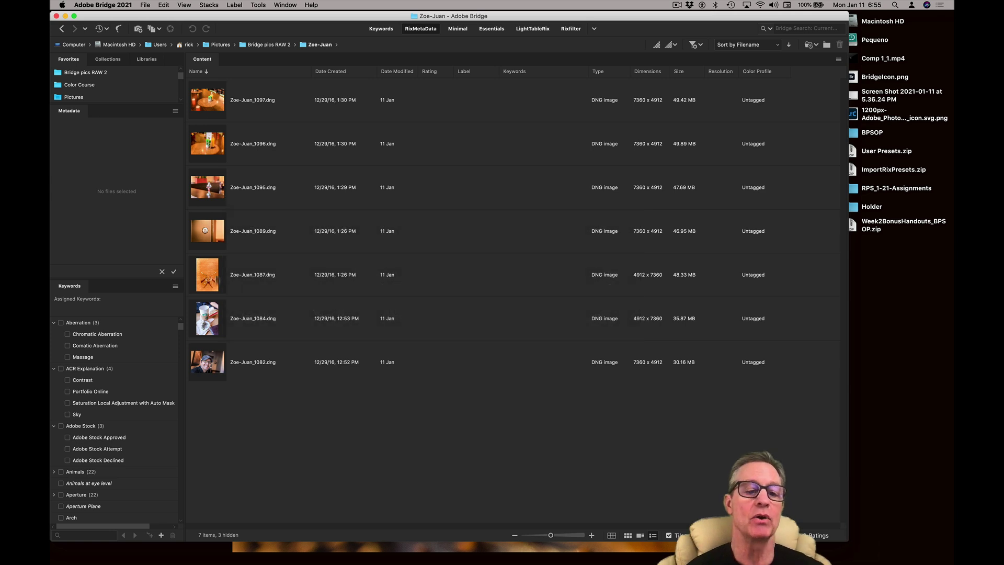
pyautogui.click(62, 28)
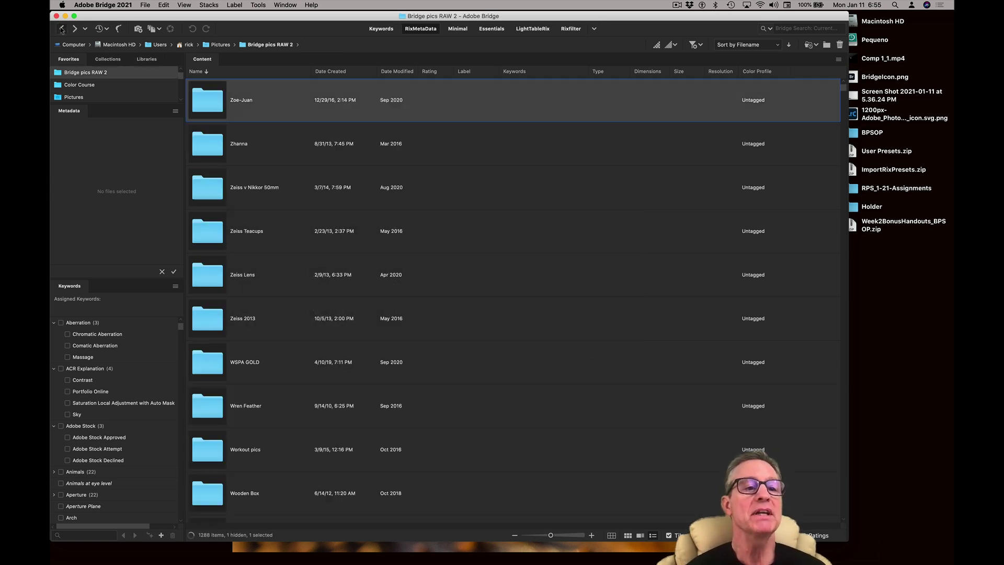
# - Open the second subfolder of Bridge pics RAW 2 and select all of its JPEG photos
pyautogui.doubleClick(208, 138)
pyautogui.click(208, 115)
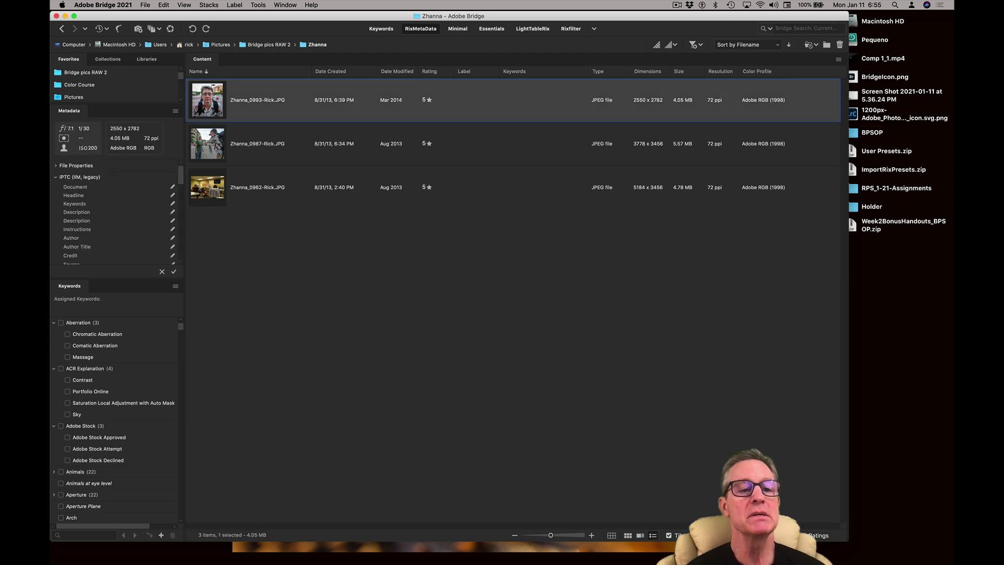
pyautogui.keyDown('shift'); pyautogui.click(216, 180); pyautogui.keyUp('shift')
# - Apply the Previous Conversion develop settings to the selected JPEG photos
pyautogui.rightClick(216, 181)
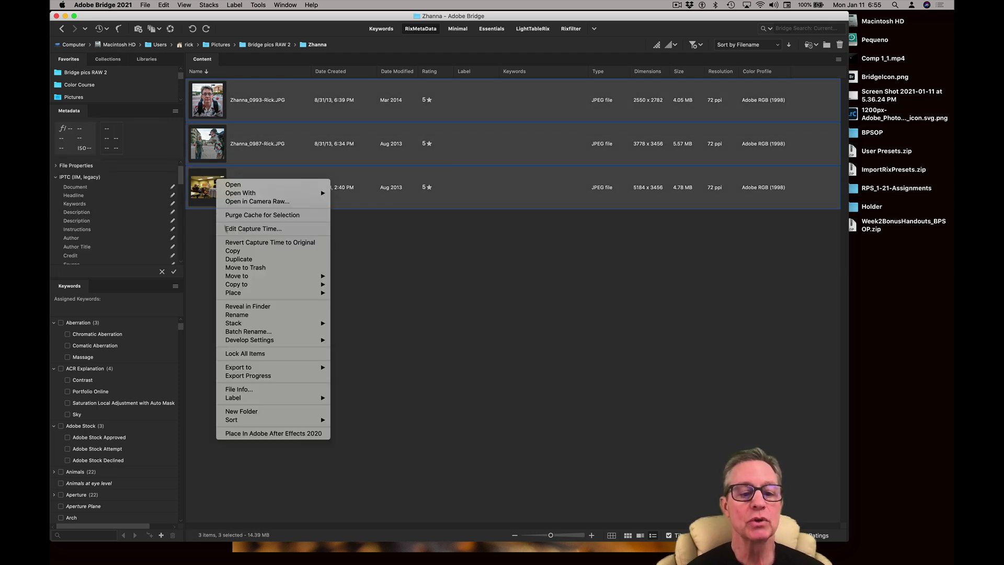
pyautogui.moveTo(293, 340)
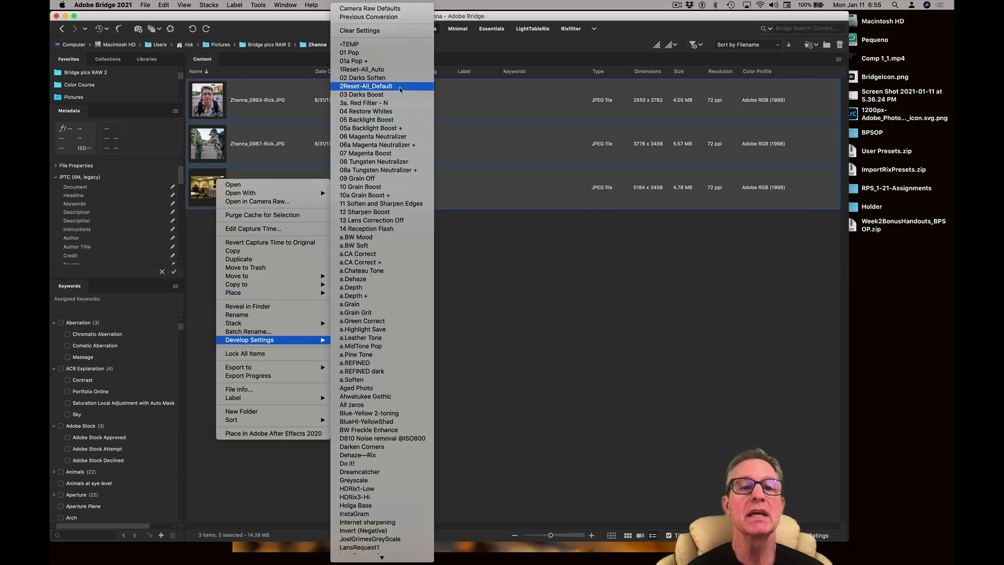
pyautogui.click(413, 17)
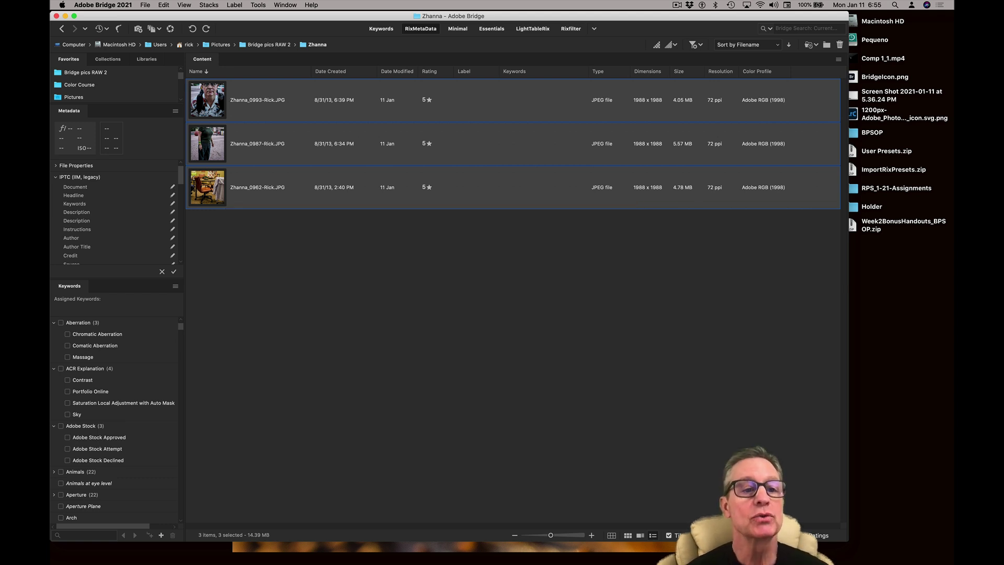
# - Clear the develop settings of the selected JPEG photos
pyautogui.rightClick(214, 101)
pyautogui.moveTo(243, 269)
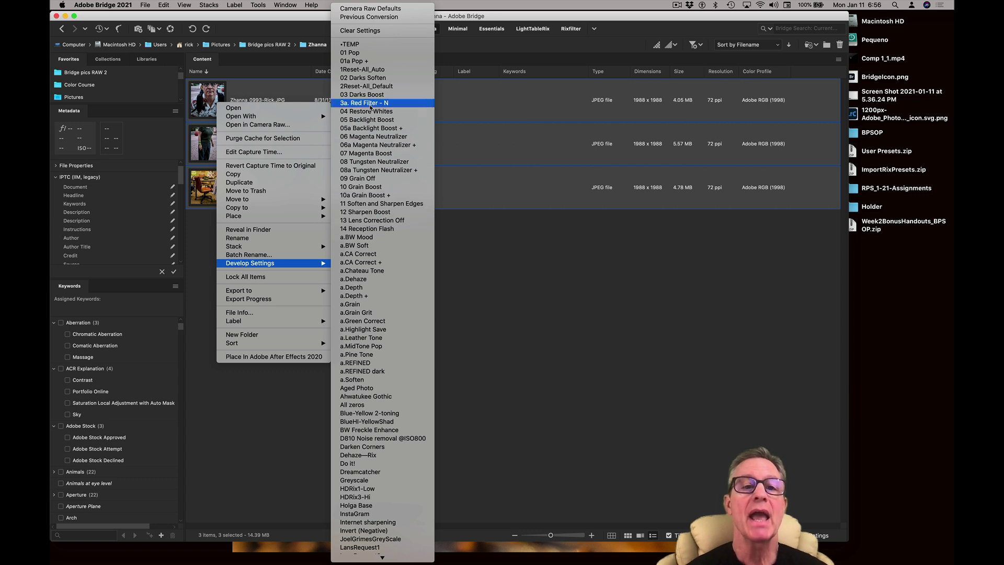
pyautogui.click(370, 32)
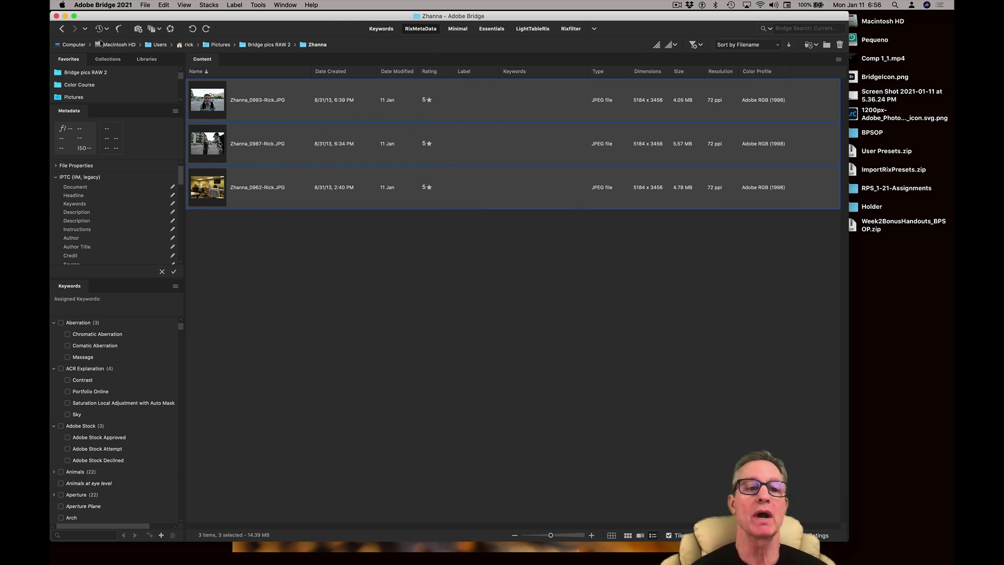
# - Return to the Bridge pics RAW 2 folder, open its first subfolder and select all the DNG photos
pyautogui.click(63, 29)
pyautogui.doubleClick(207, 92)
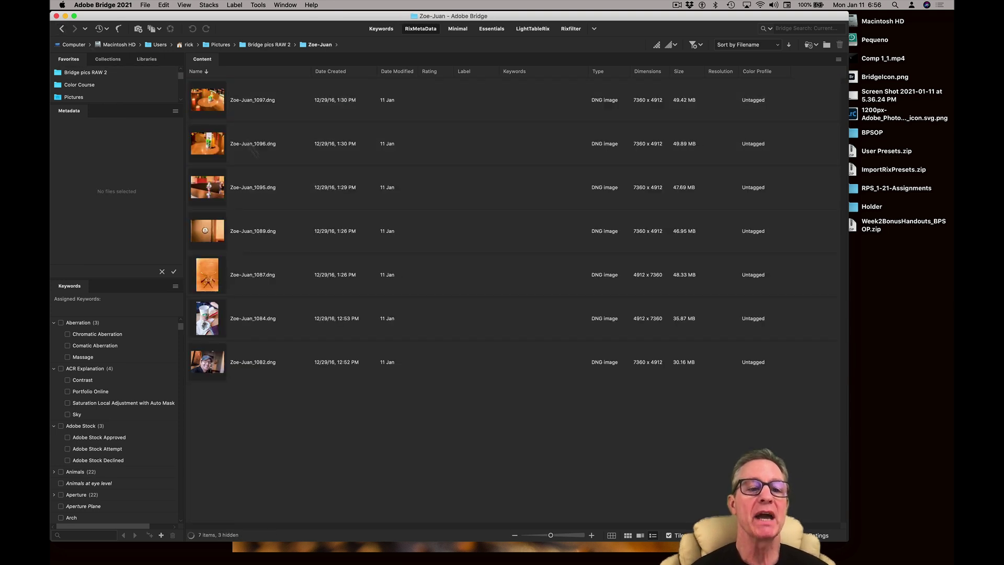
pyautogui.press('super+a')
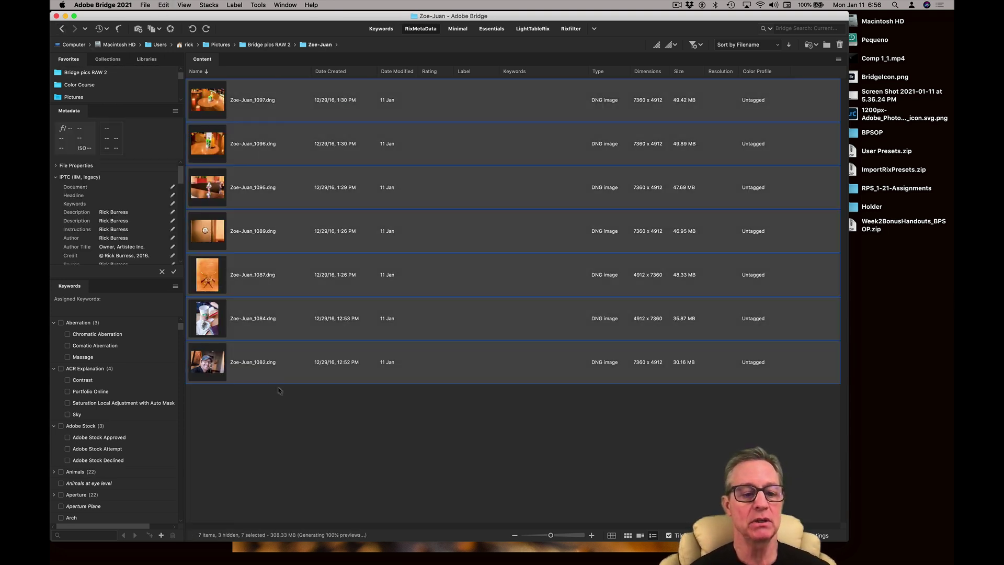
# - Clear the develop settings of all the selected DNG photos
pyautogui.rightClick(256, 368)
pyautogui.moveTo(293, 463)
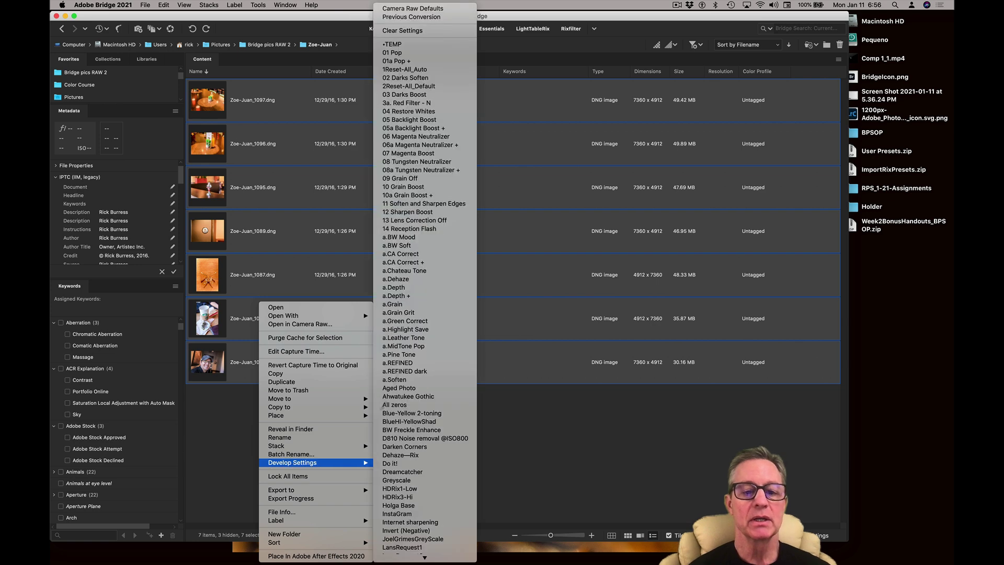
pyautogui.click(400, 31)
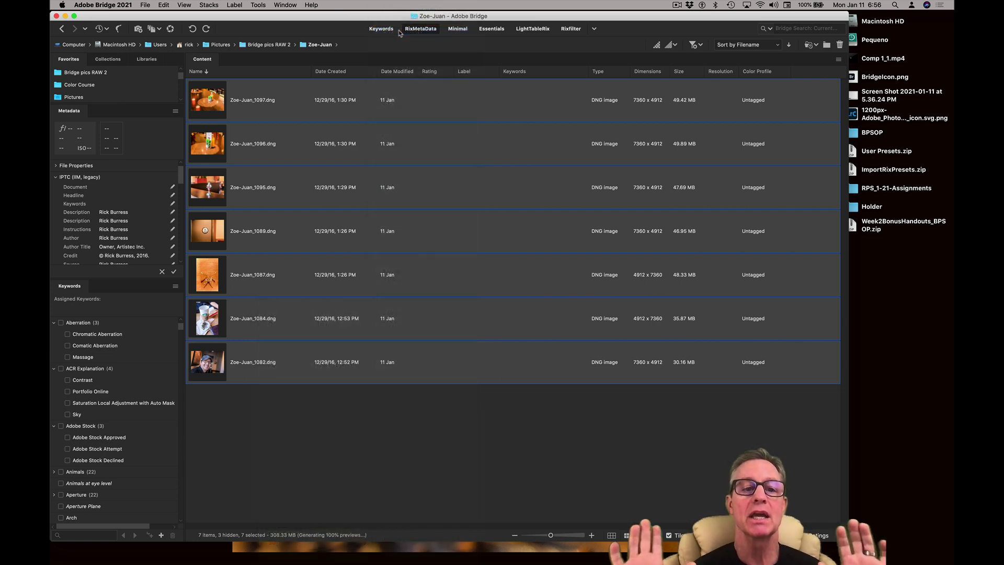